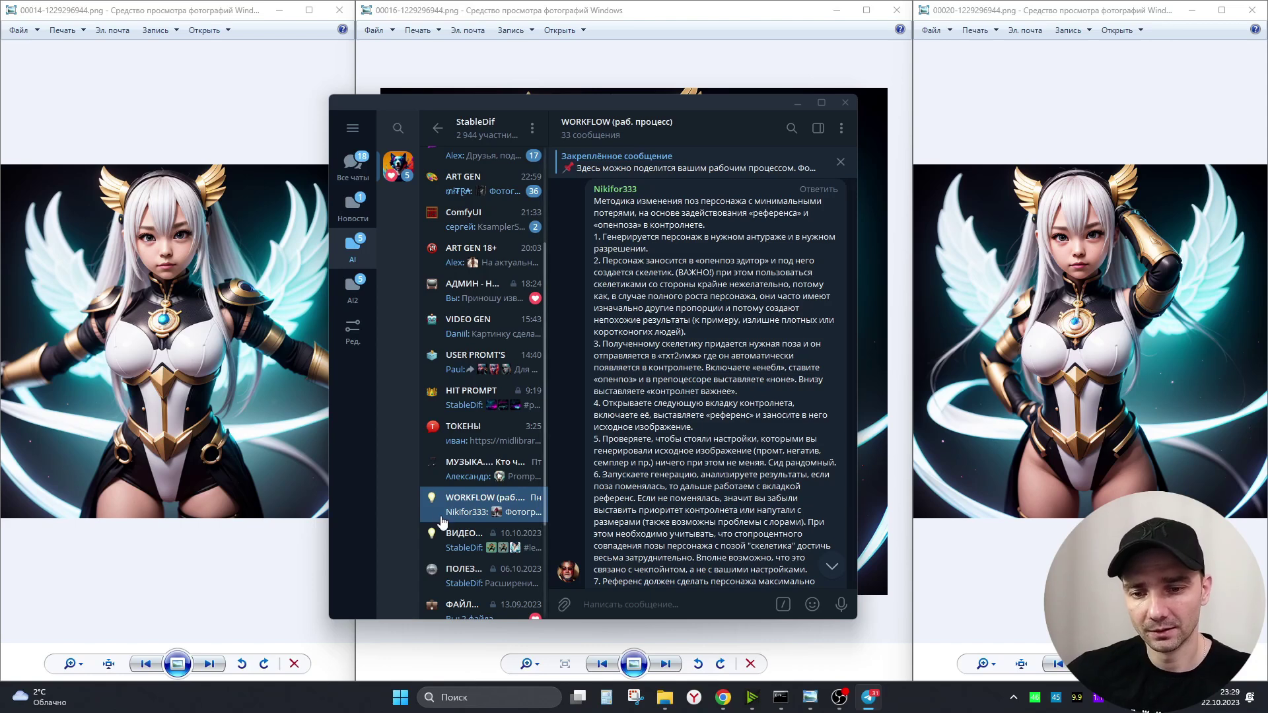
# - Read through the WORKFLOW post on changing a character's pose with ControlNet Reference and OpenPose
pyautogui.scroll(1, 678, 426)
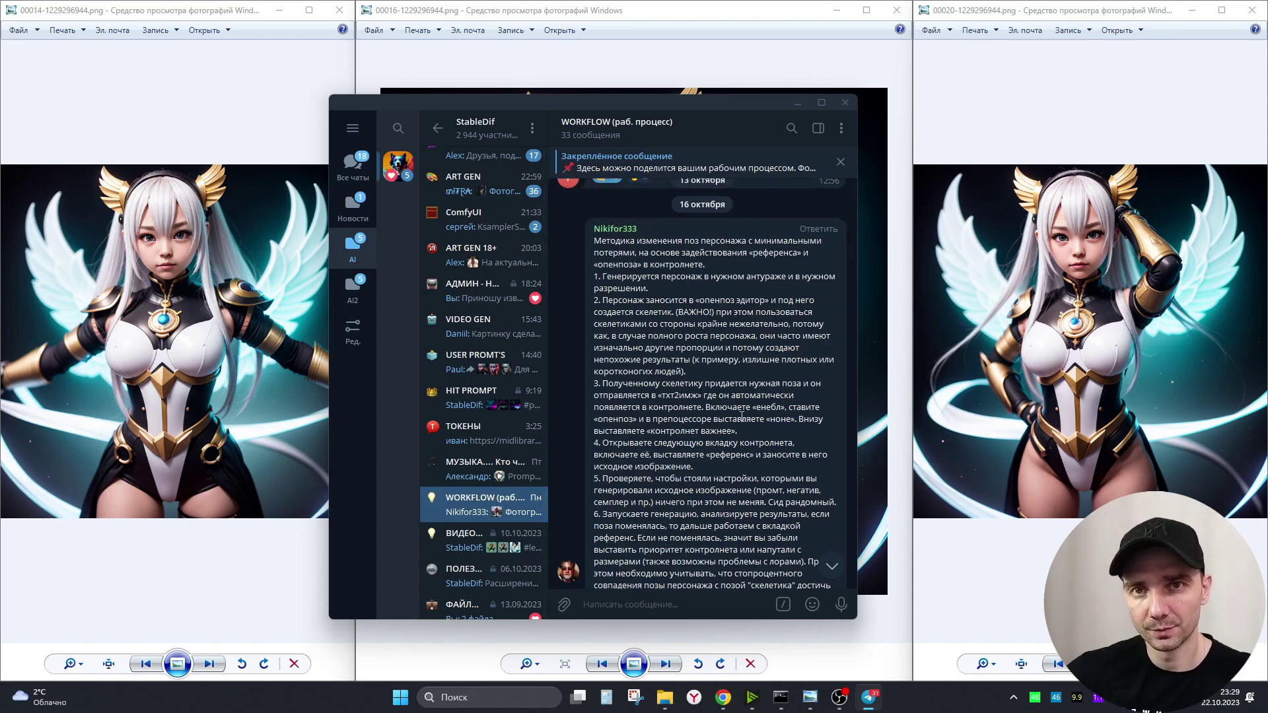
pyautogui.scroll(-15, 783, 474)
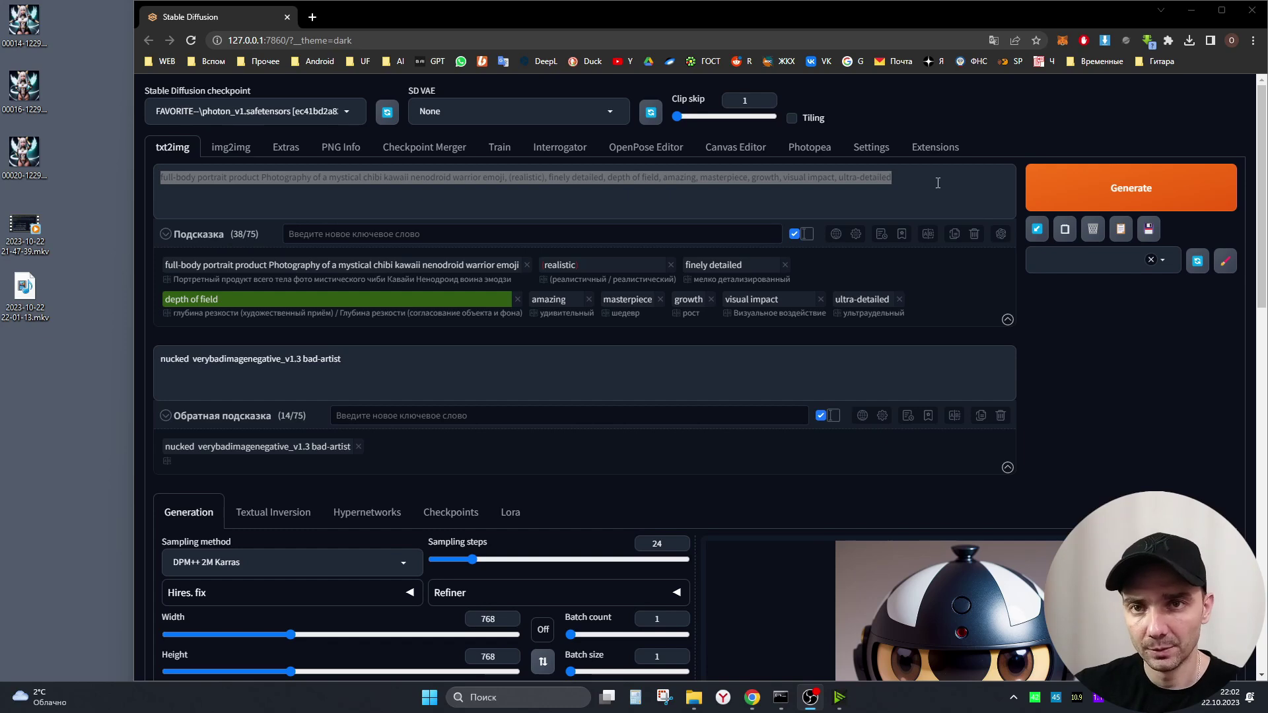
# - Review the positive prompt, negative prompt and generation settings for the mystical warrior image in txt2img
pyautogui.click(903, 185)
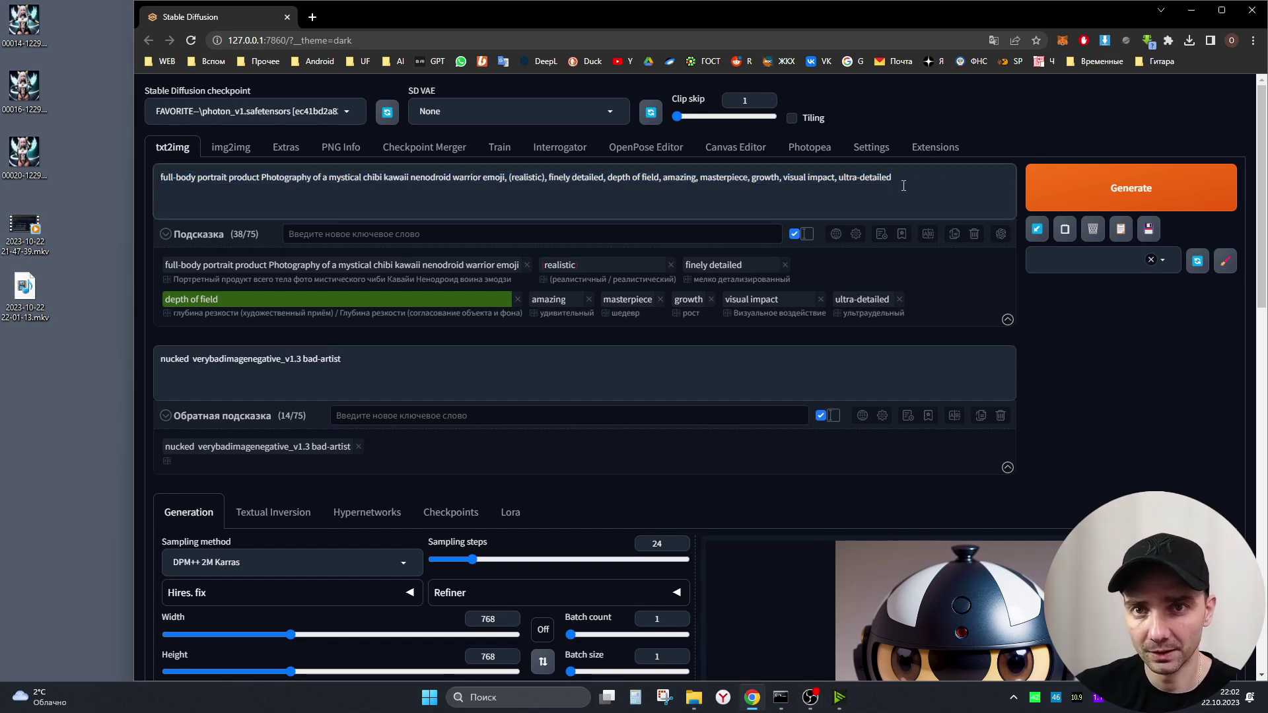
pyautogui.hotkey('ctrl', 'a')
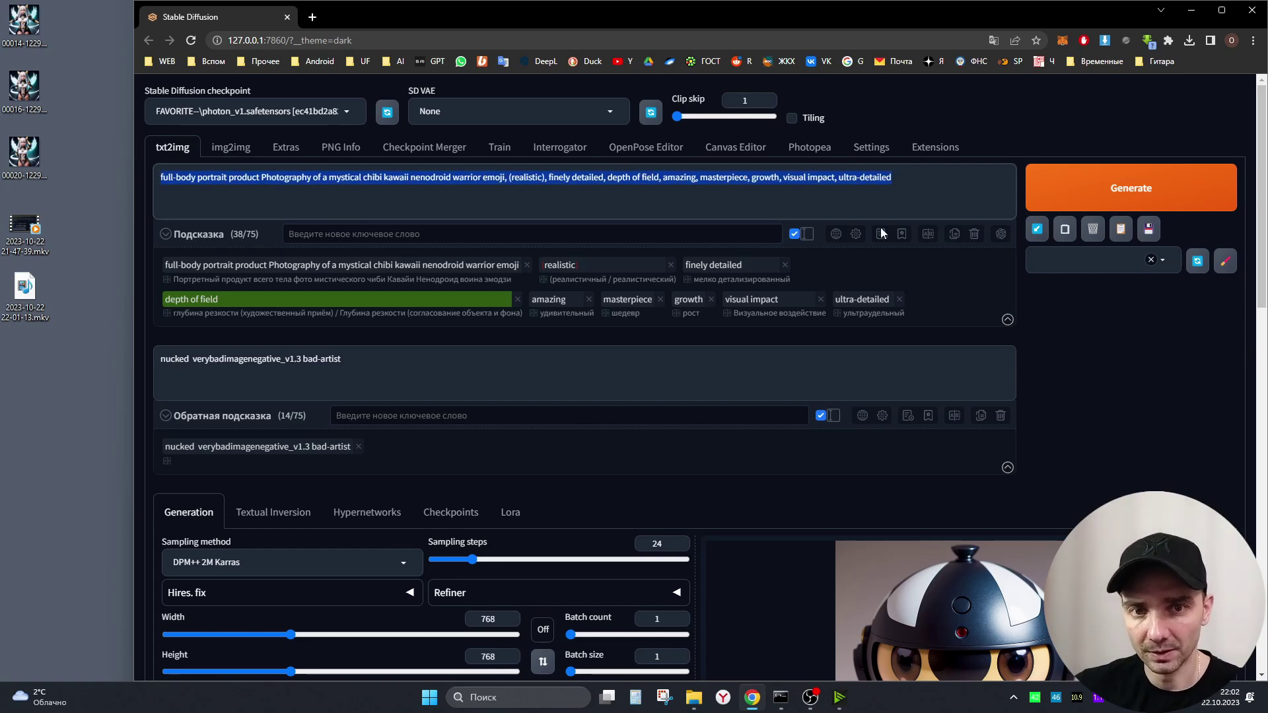
pyautogui.scroll(-4, 593, 203)
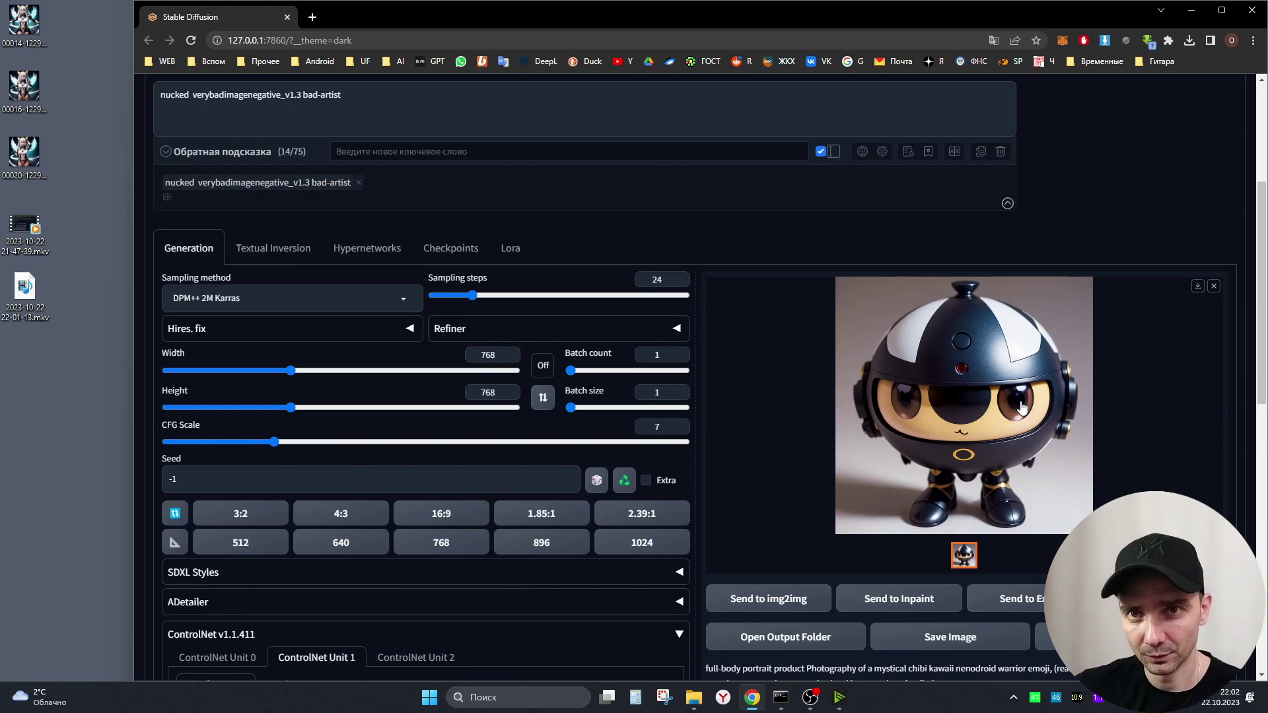
pyautogui.scroll(3, 1022, 408)
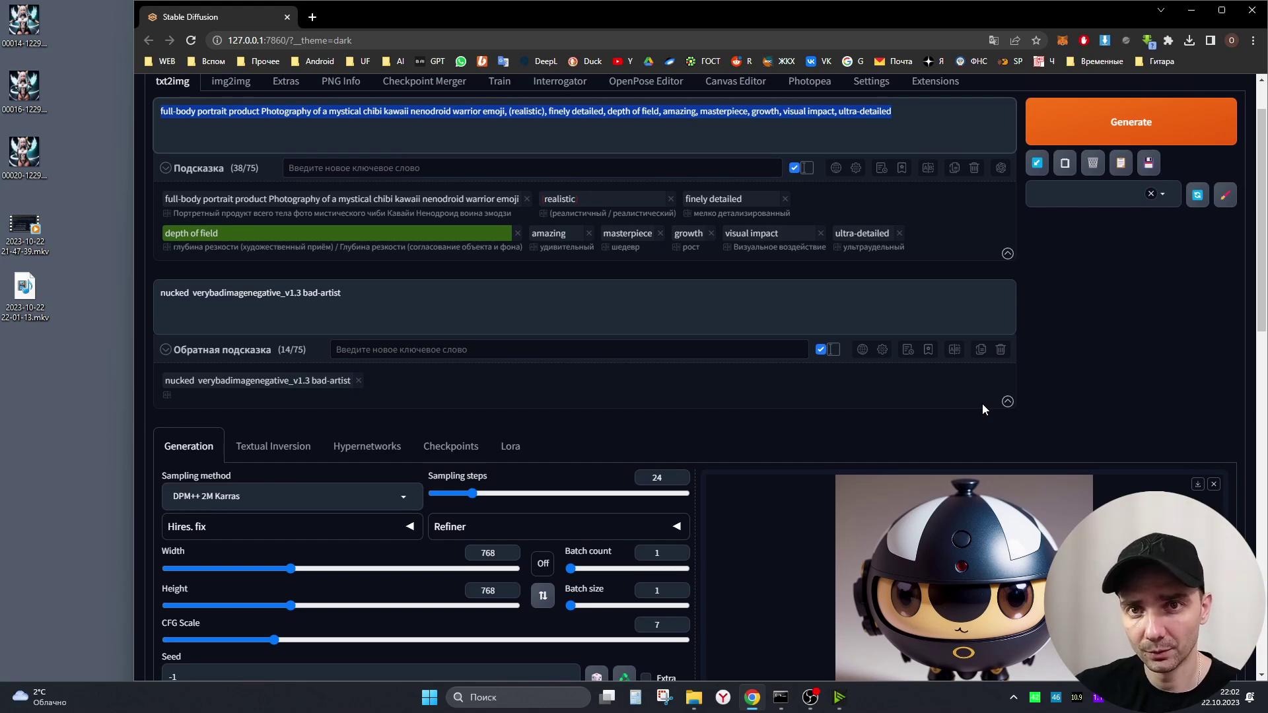
pyautogui.scroll(1, 881, 272)
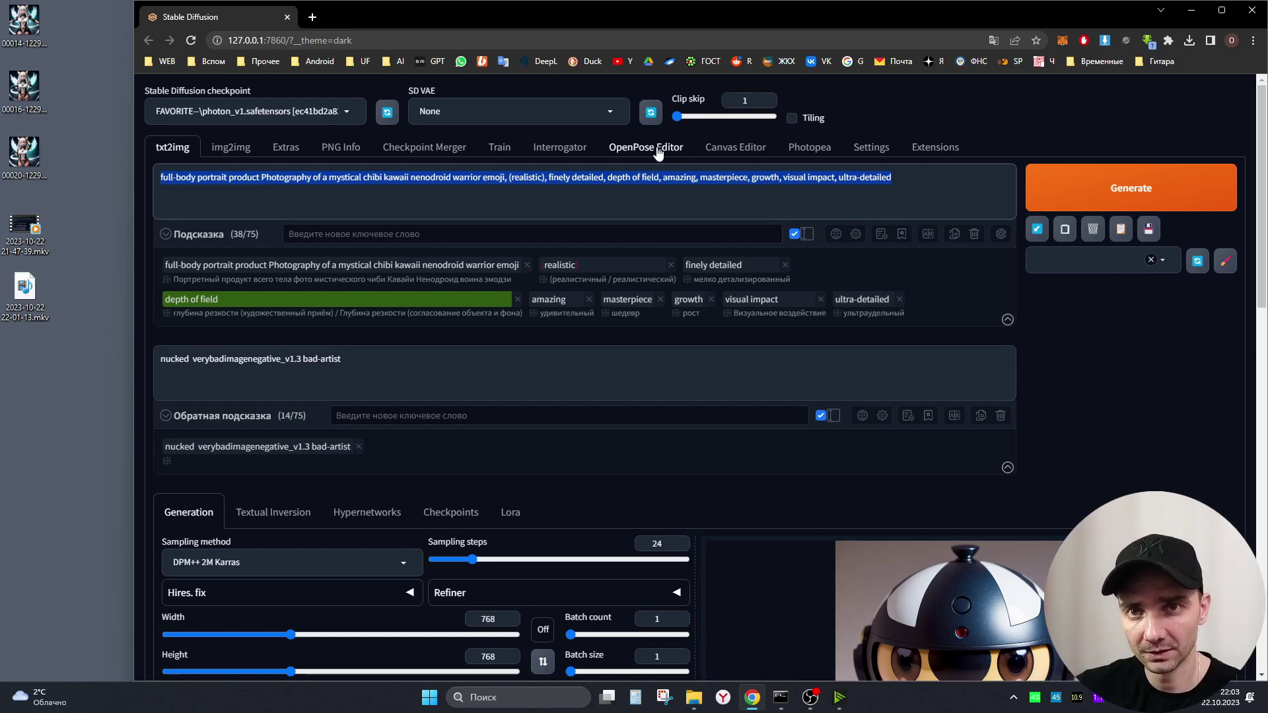
# - Switch to File Explorer, locate openpose-editor.7z in the StableDif extensions folder and look at its 7-Zip unpacking options
pyautogui.hotkey('alt', 'Tab')
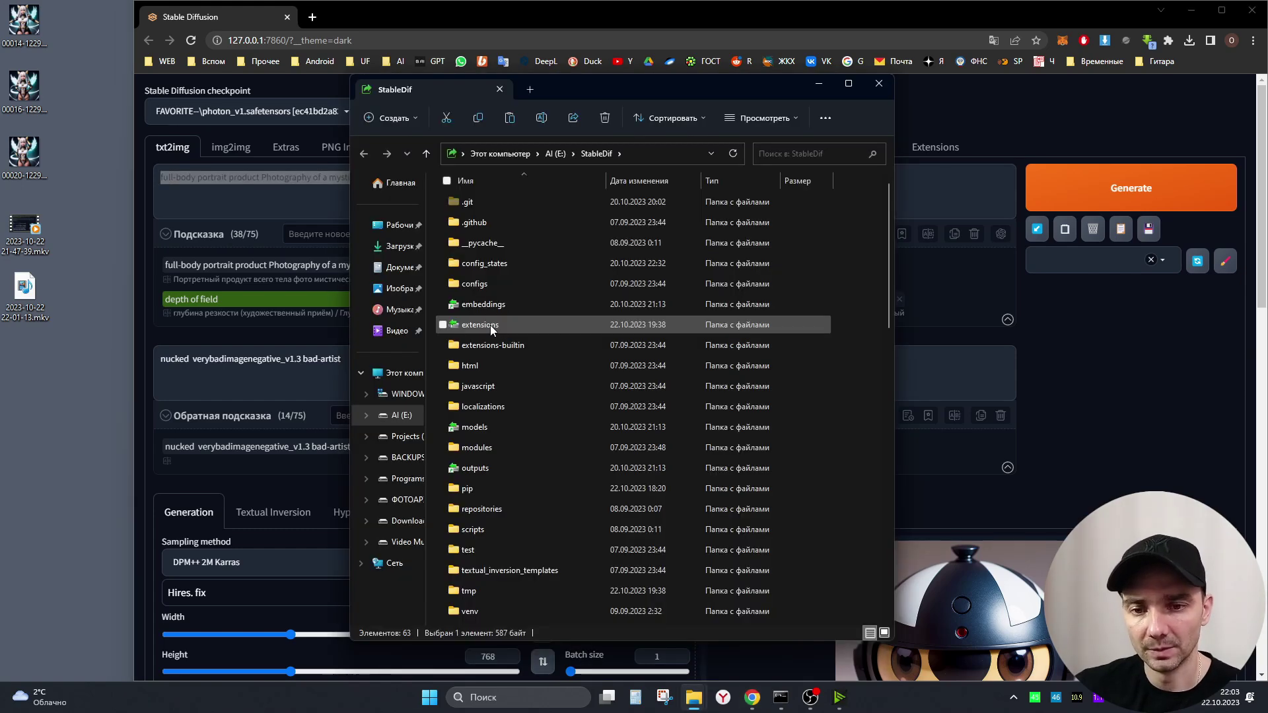
pyautogui.doubleClick(490, 325)
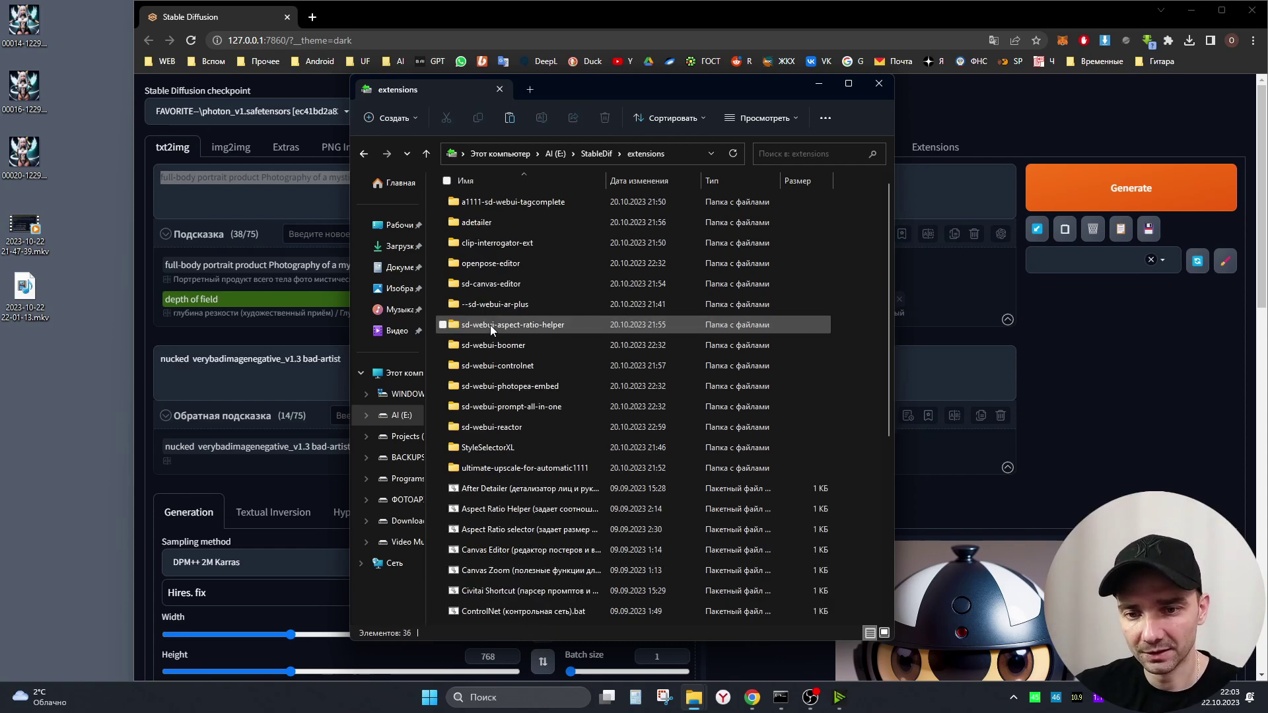
pyautogui.scroll(-5, 561, 390)
pyautogui.click(522, 395)
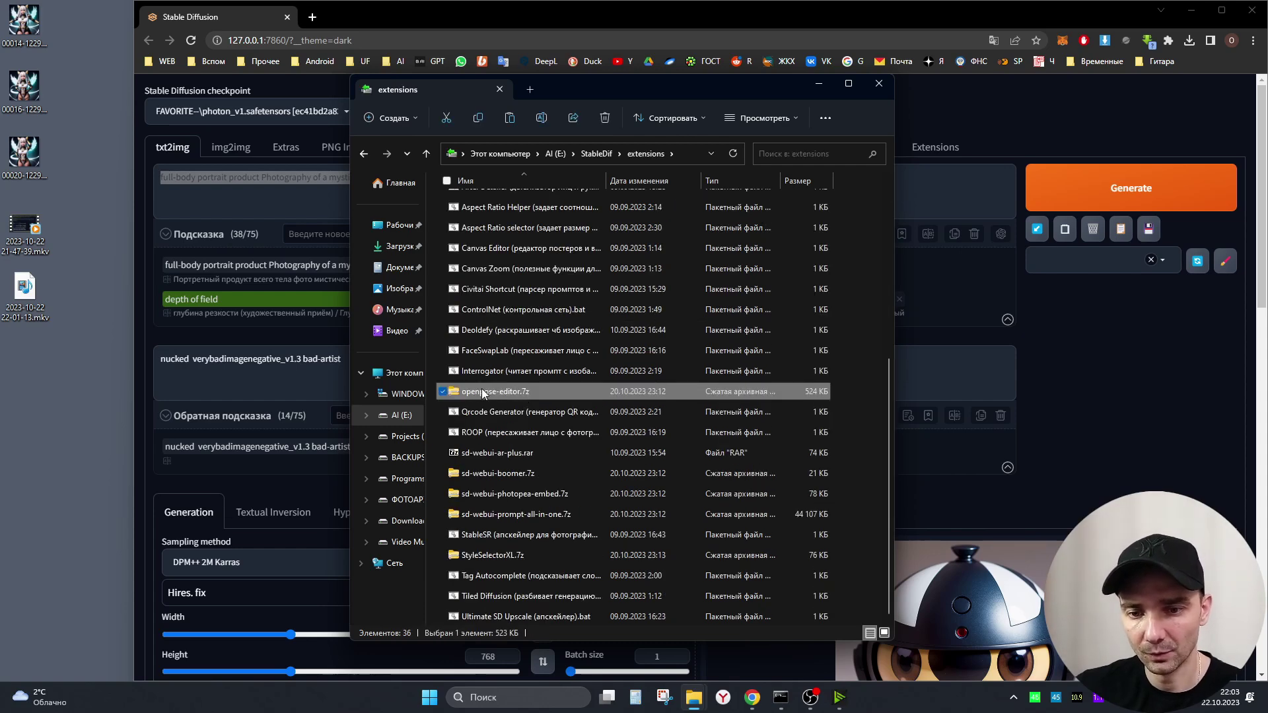
pyautogui.rightClick(517, 390)
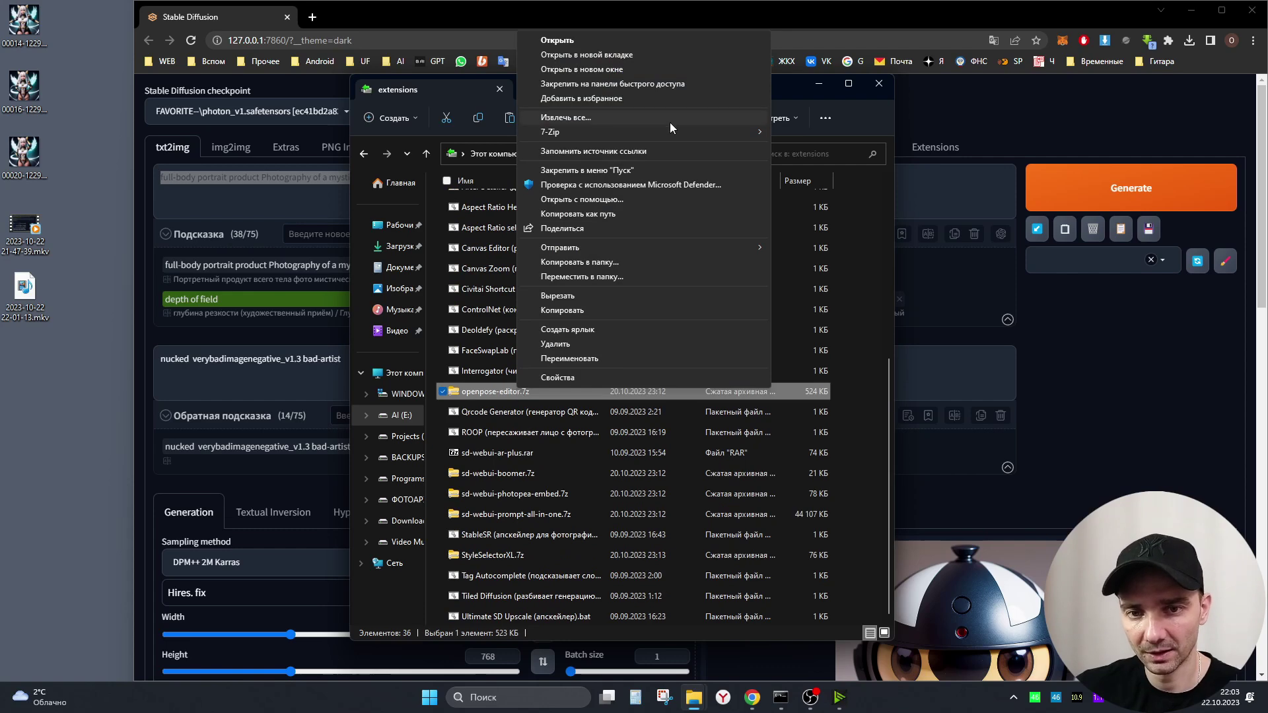
pyautogui.moveTo(669, 133)
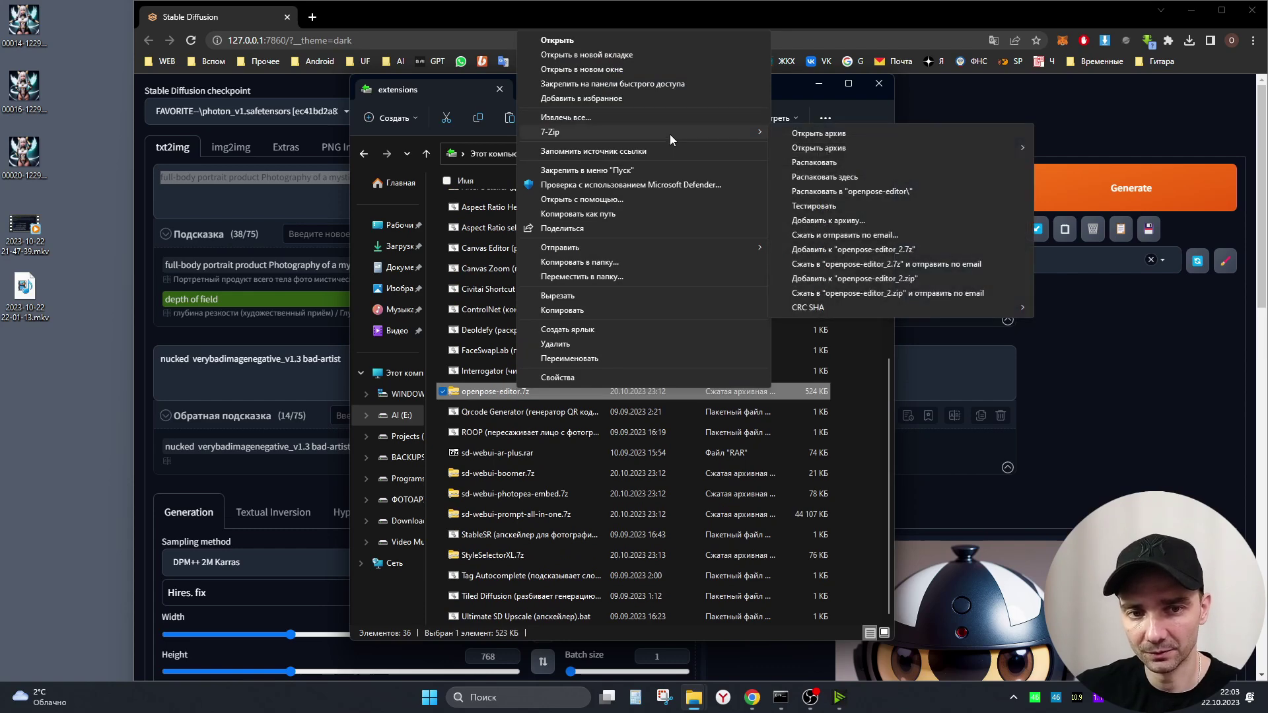
pyautogui.click(842, 164)
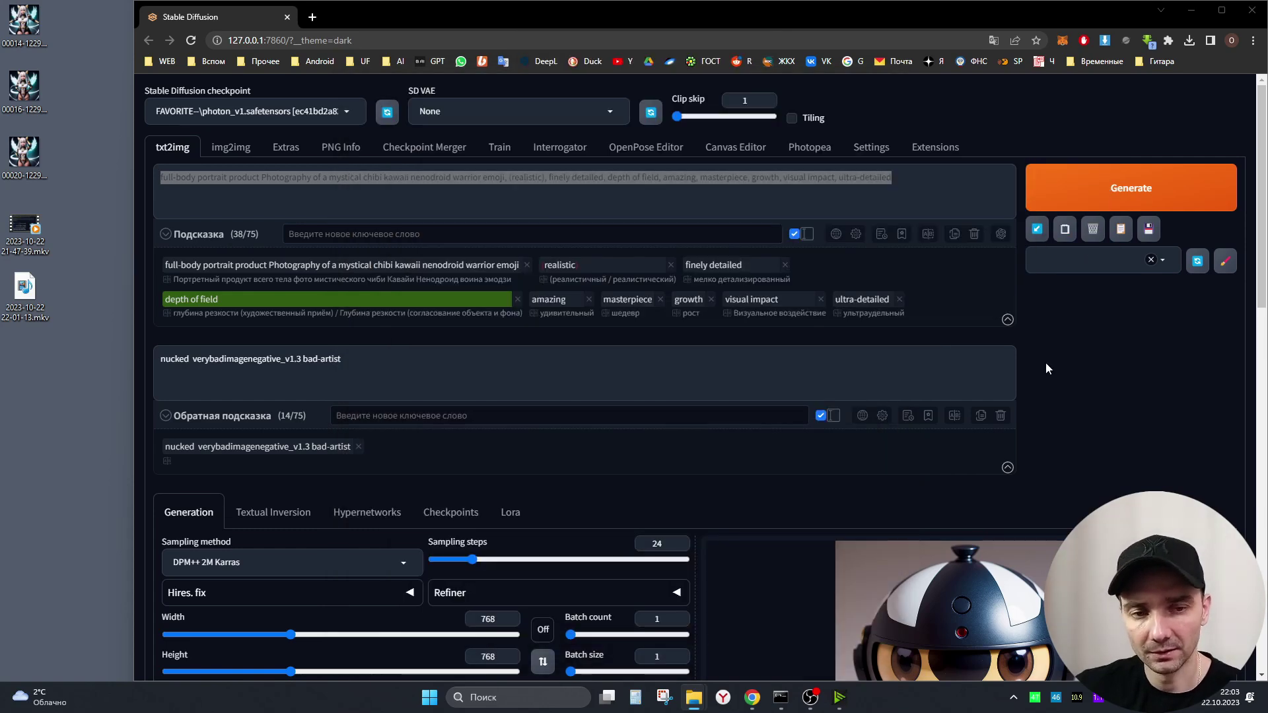
# - Load the list of available extensions, search it for "open" to find OpenPose Editor, and return to the installed extensions
pyautogui.click(935, 146)
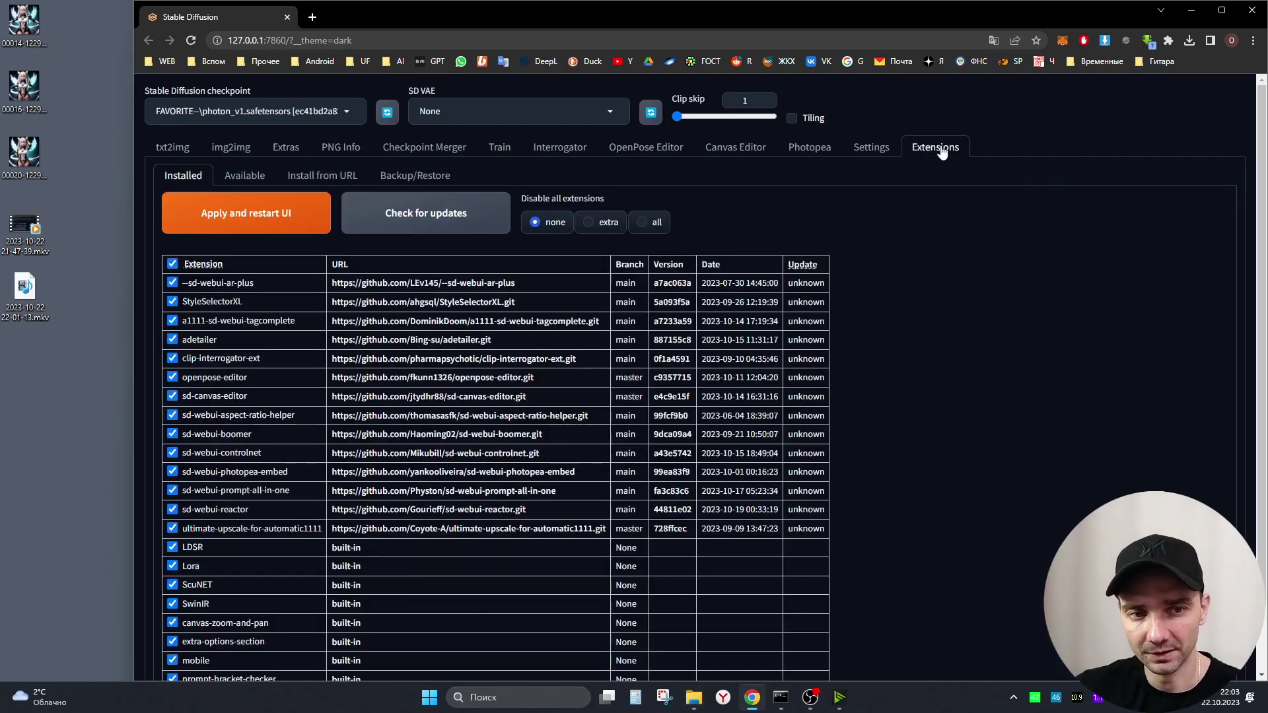
pyautogui.click(244, 176)
pyautogui.click(246, 206)
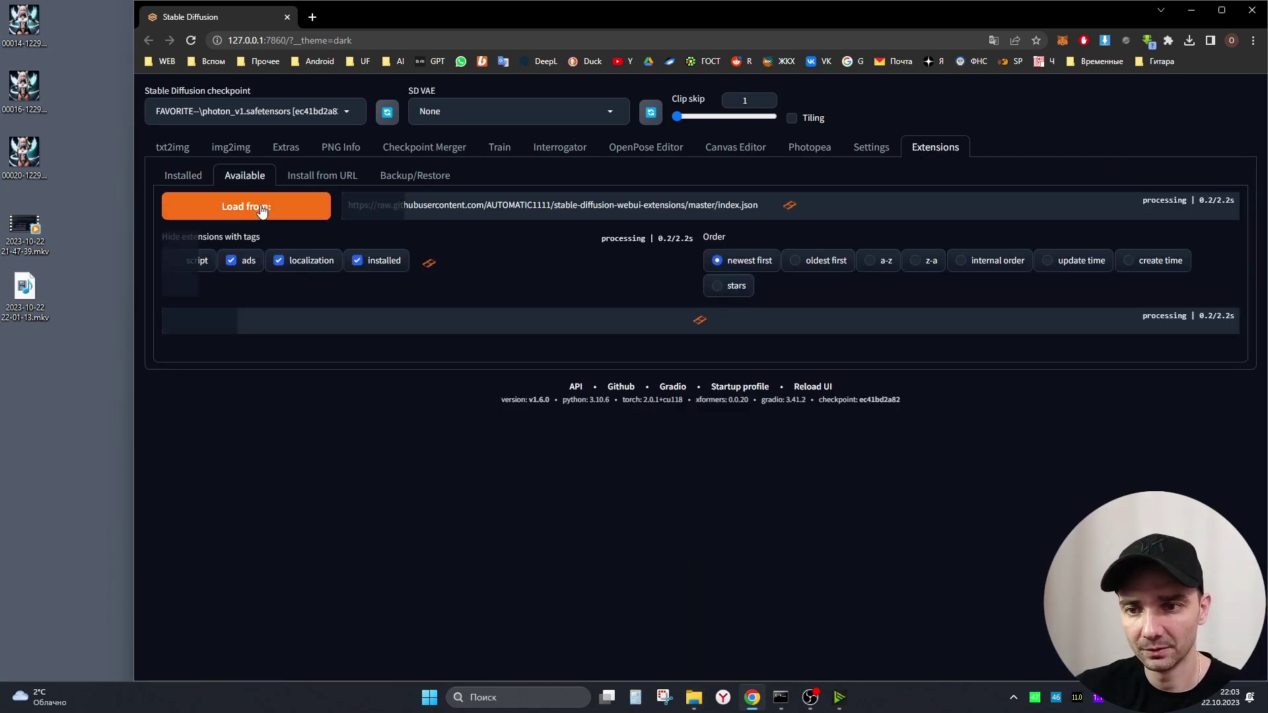
pyautogui.click(246, 344)
pyautogui.write('open')
pyautogui.doubleClick(237, 343)
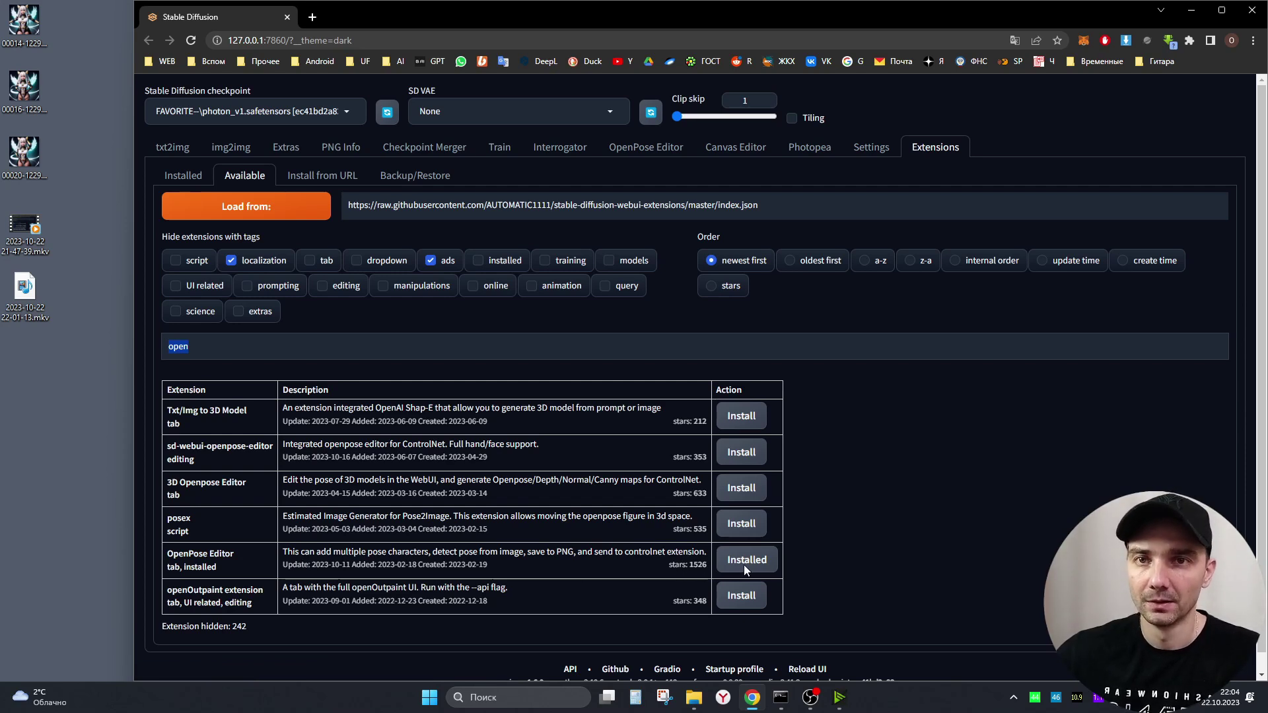
pyautogui.click(174, 176)
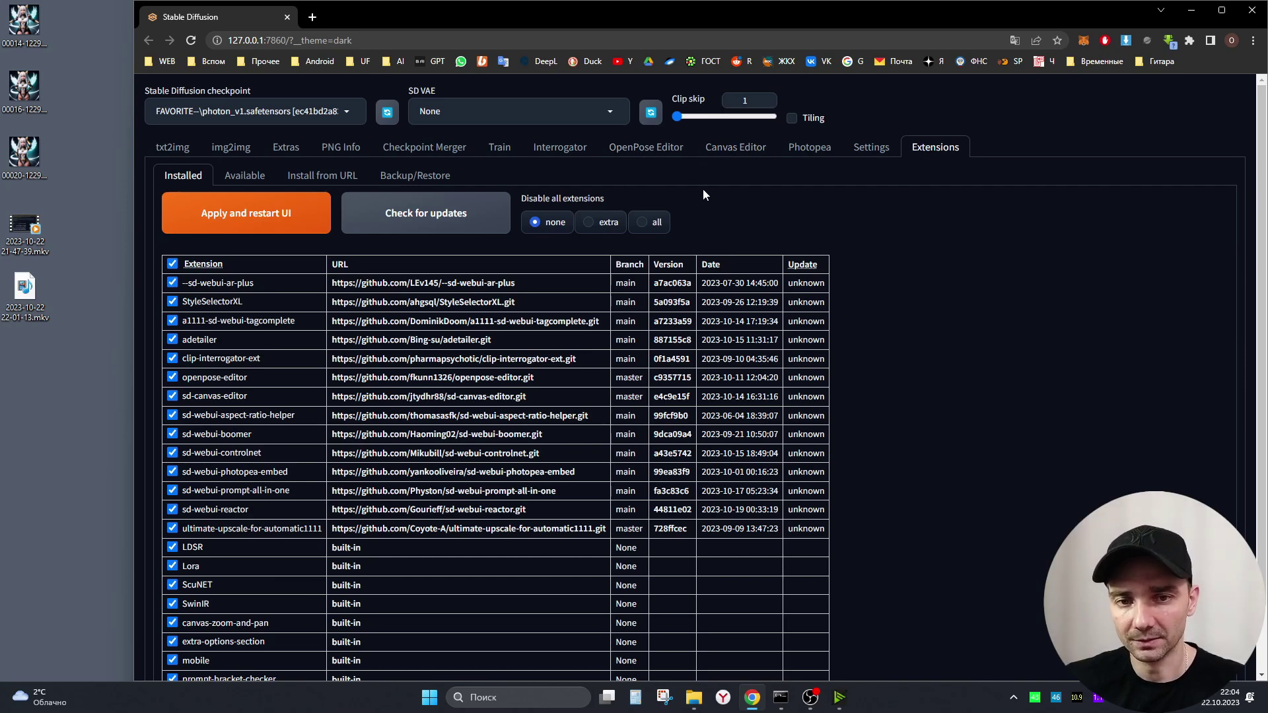
# - In OpenPose Editor, lower the skeleton's raised arm so the elbow bends outward and the hand sits near the hip
pyautogui.click(654, 150)
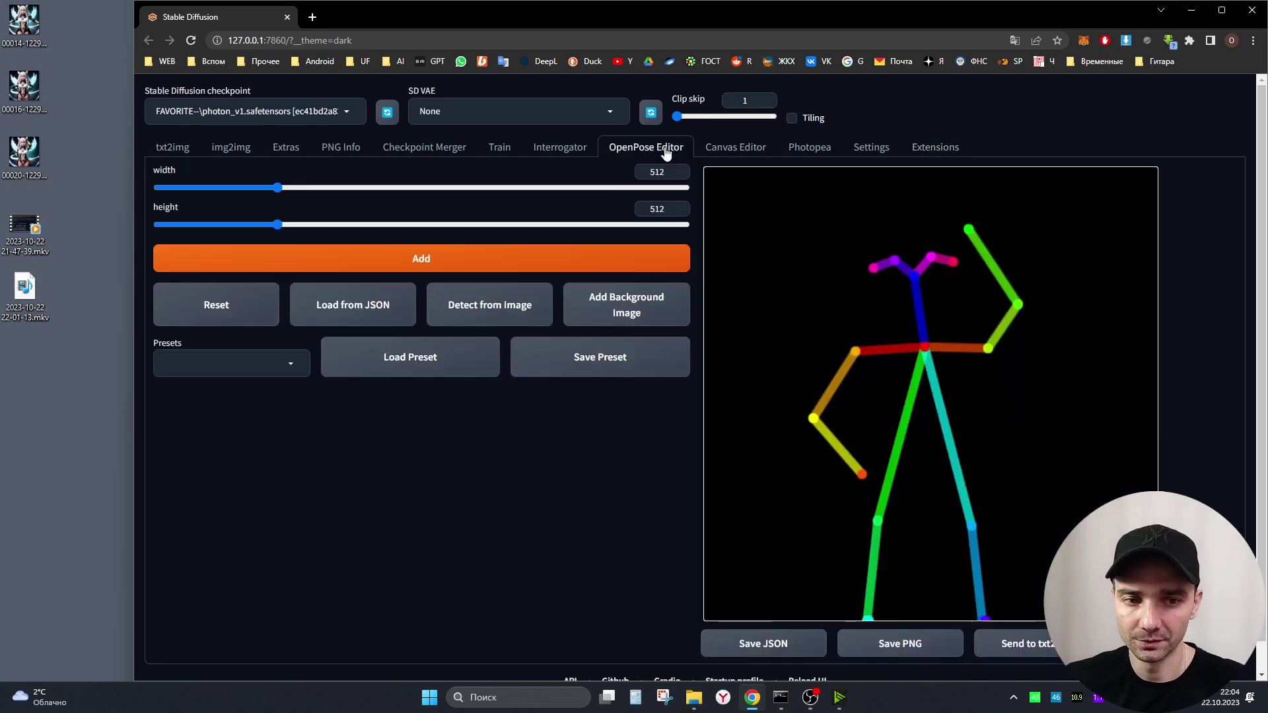
pyautogui.moveTo(1019, 306); pyautogui.dragTo(991, 408)
pyautogui.moveTo(967, 231); pyautogui.dragTo(972, 463)
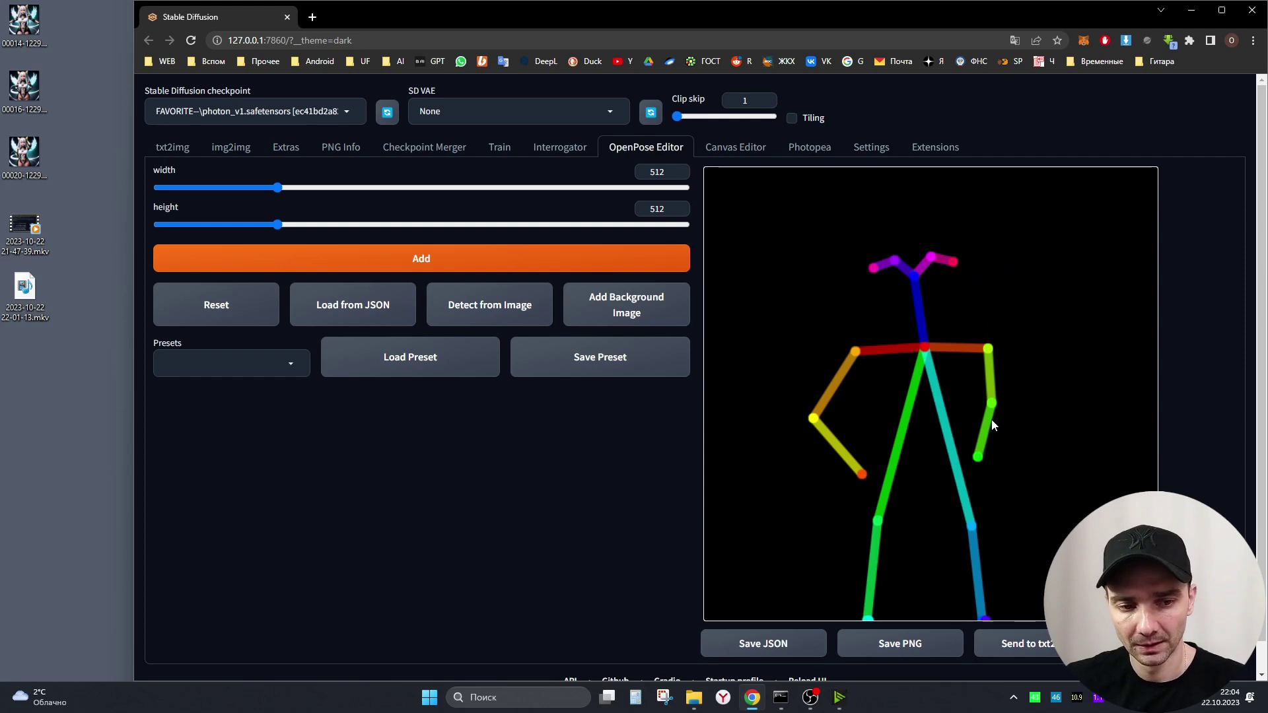
pyautogui.moveTo(995, 402); pyautogui.dragTo(1014, 410)
pyautogui.moveTo(978, 457); pyautogui.dragTo(985, 468)
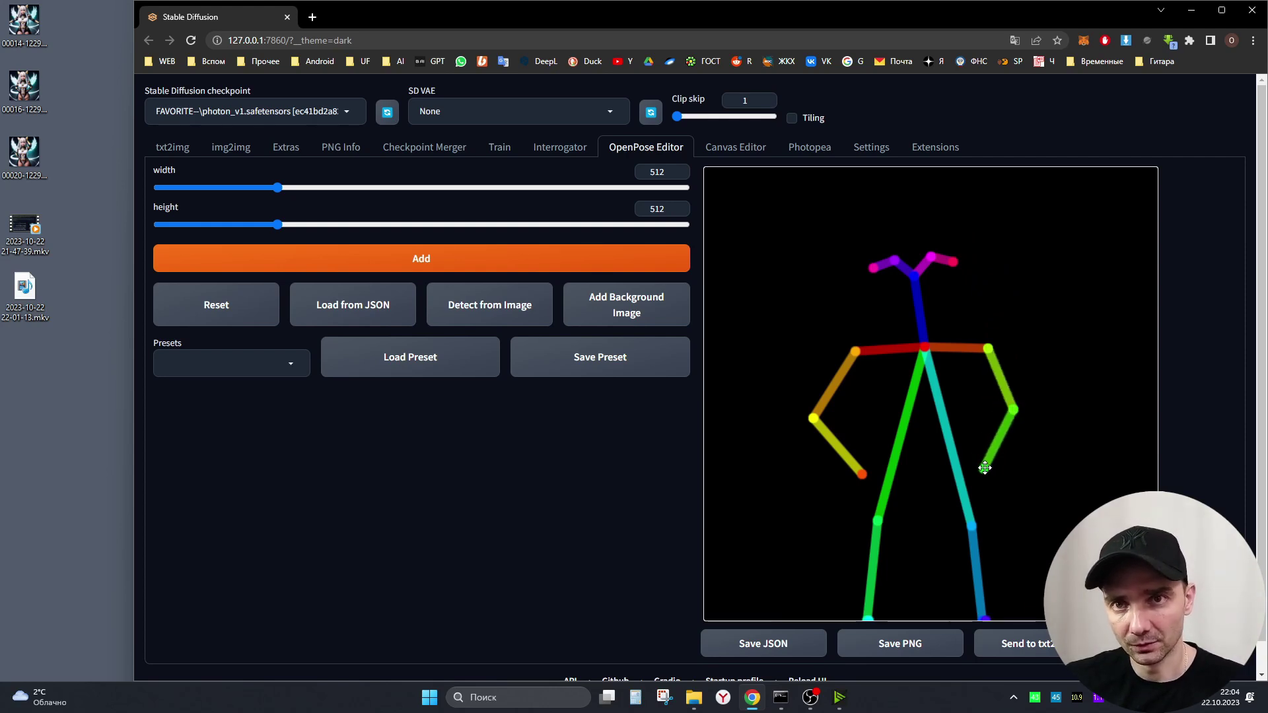
# - Switch to File Explorer, look over the ready-made JSON poses and previews in the DynamicPoses folder, and close the window
pyautogui.hotkey('alt', 'Tab')
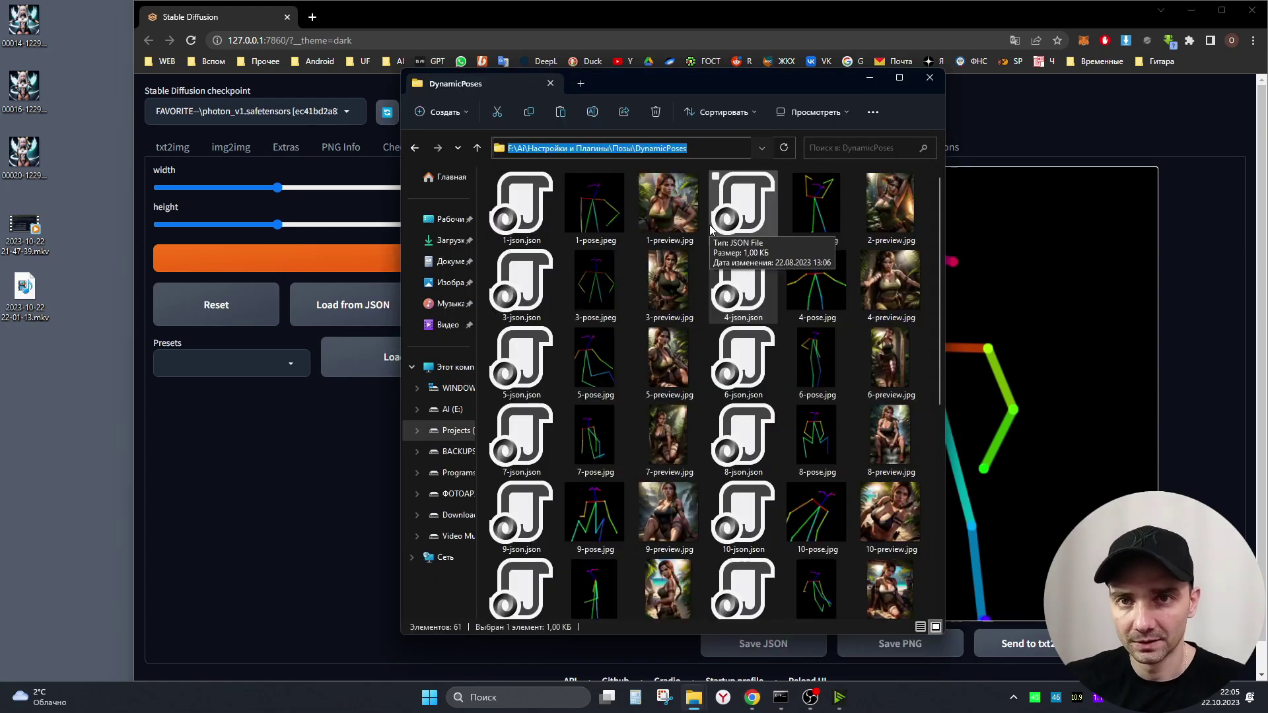
pyautogui.moveTo(693, 148); pyautogui.dragTo(642, 152)
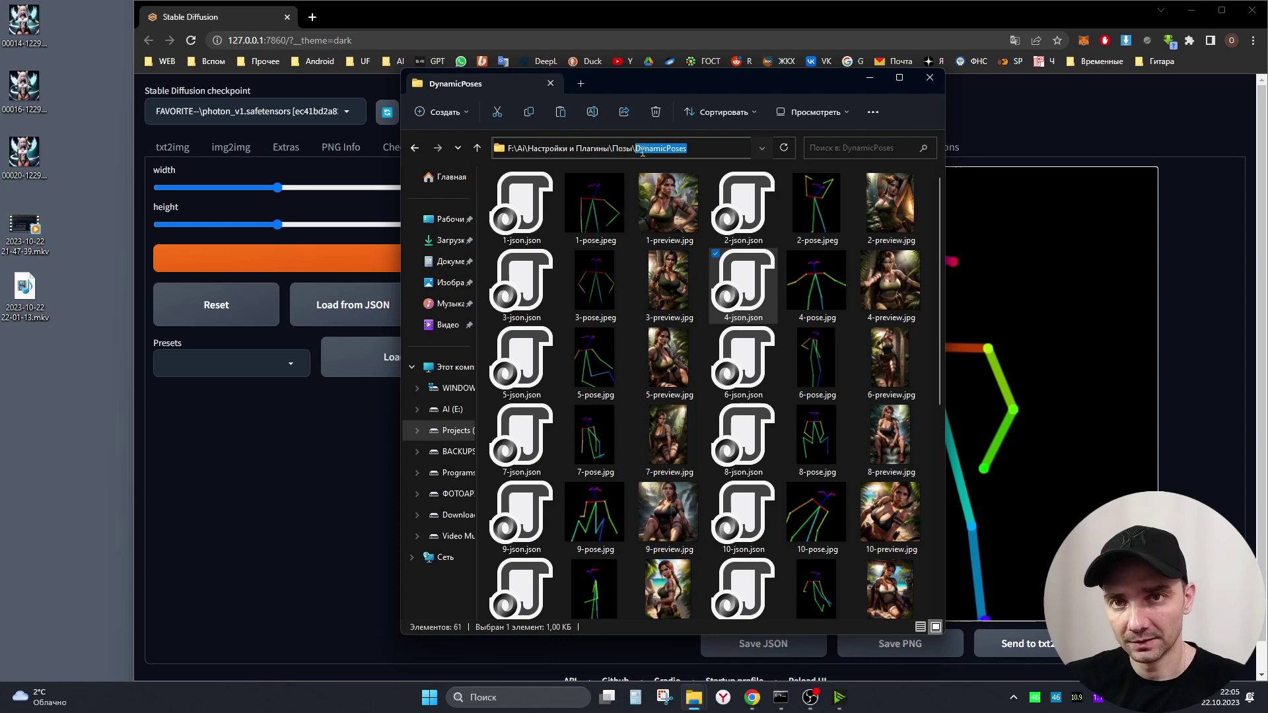
pyautogui.press('End')
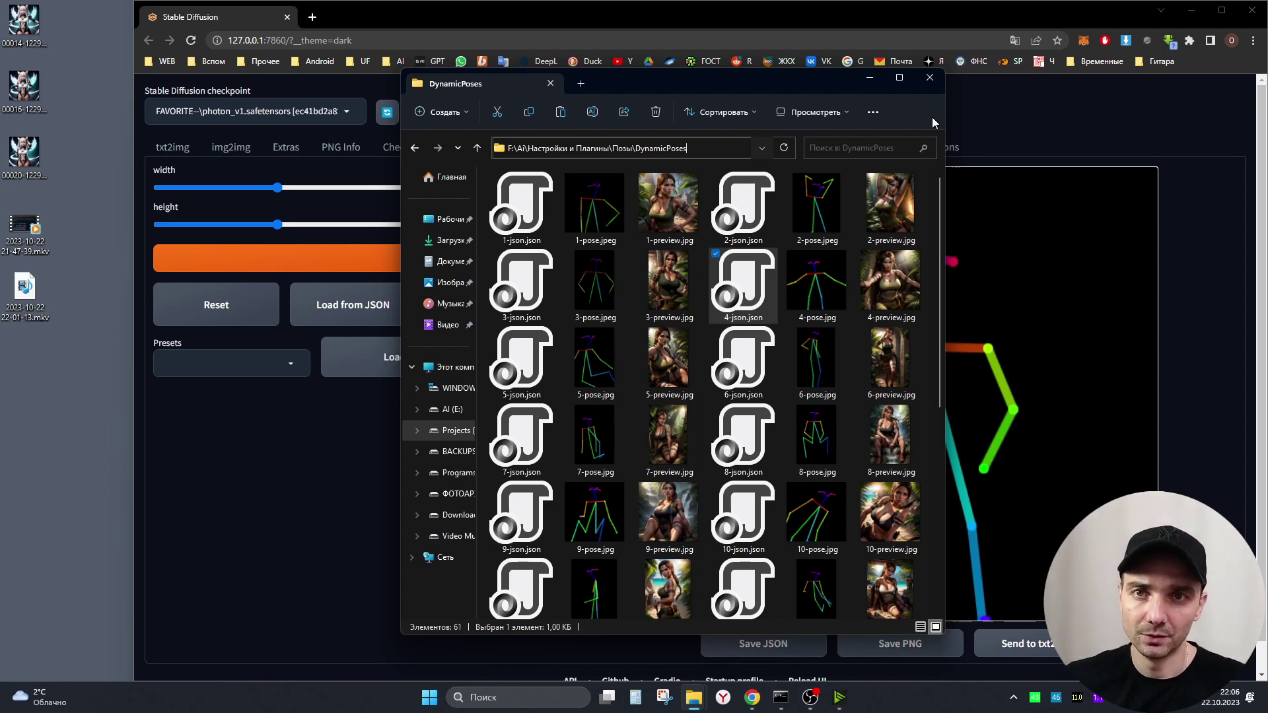
pyautogui.hotkey('alt', 'F4')
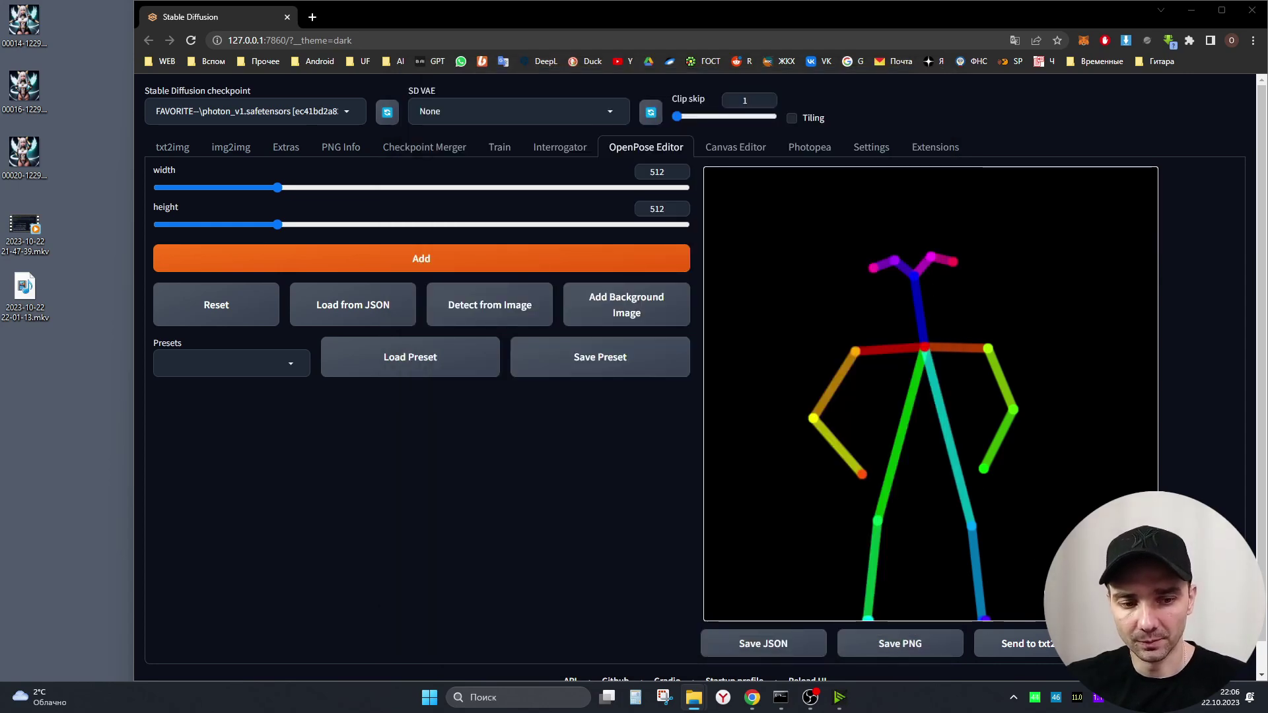
# - Send the edited skeleton pose to txt2img and open ControlNet Unit 0 that receives it
pyautogui.click(1046, 650)
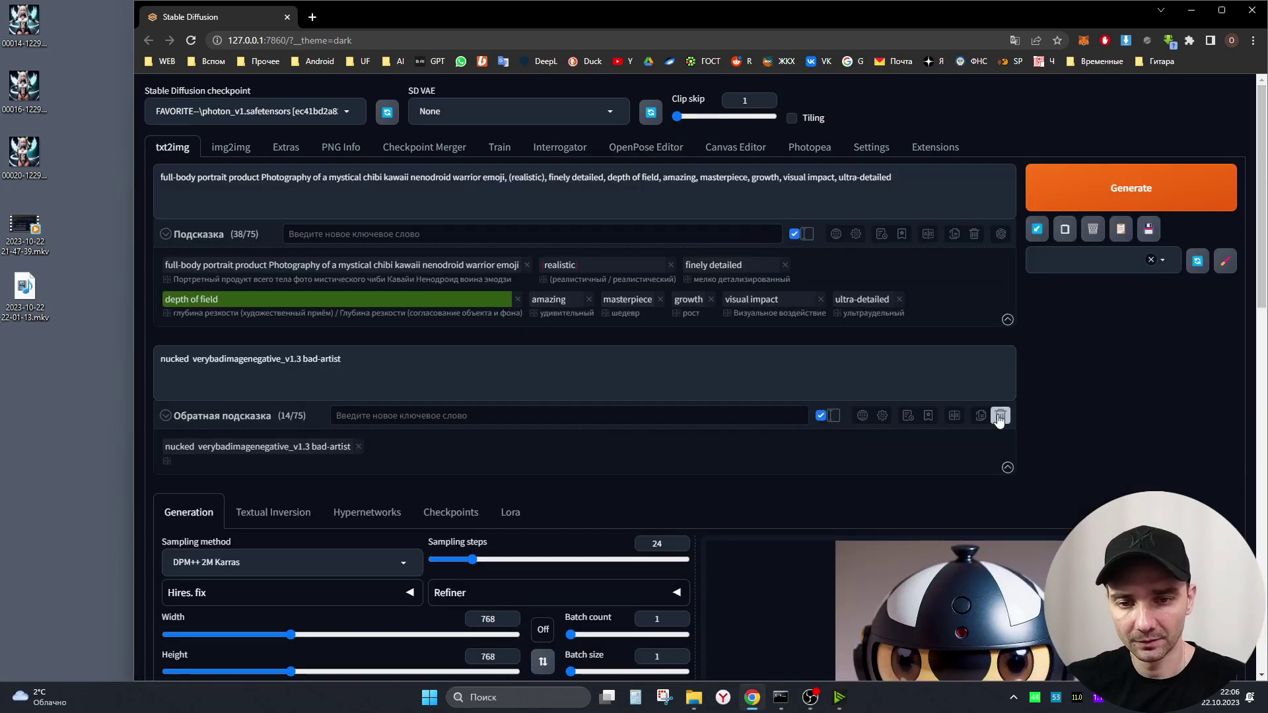
pyautogui.scroll(-12, 802, 459)
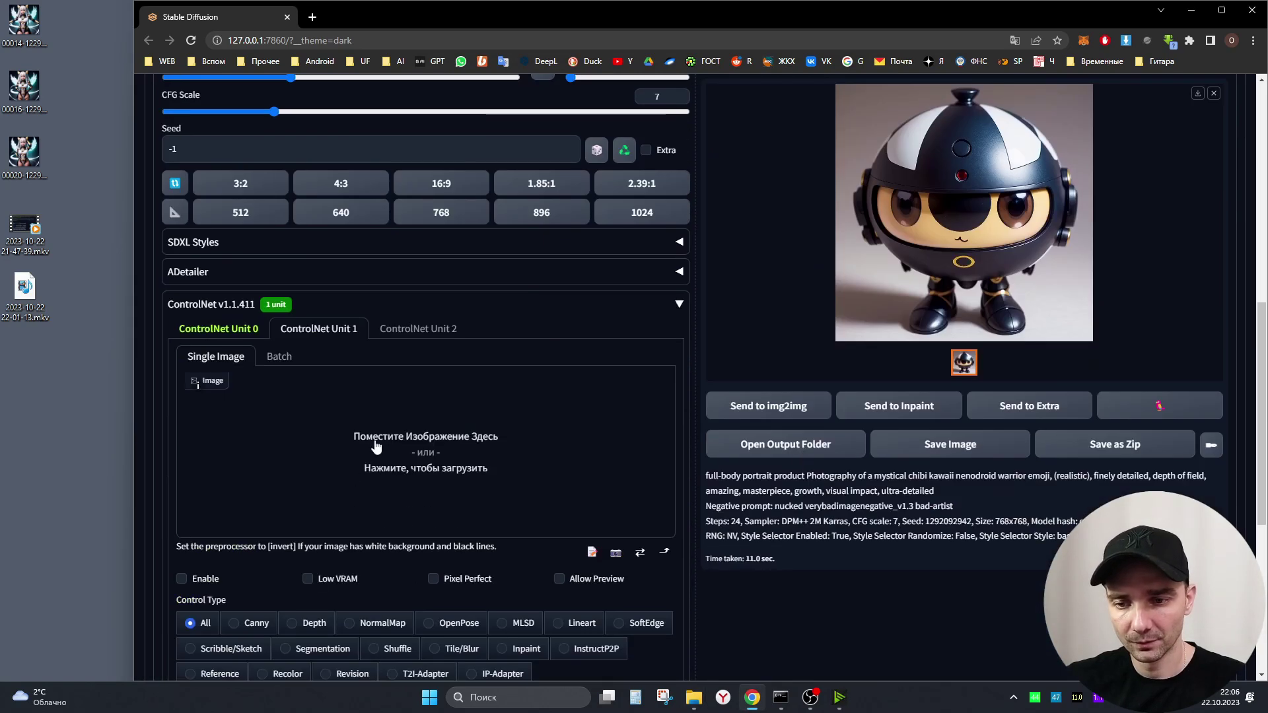
pyautogui.click(224, 196)
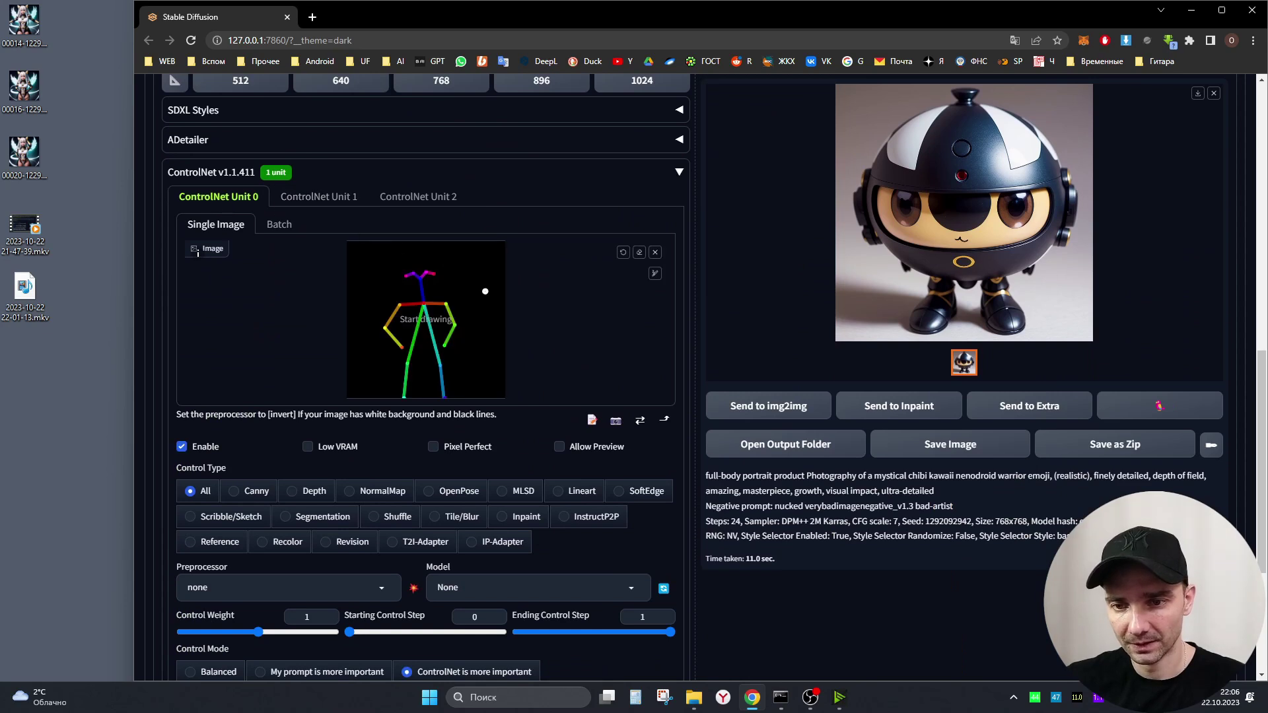
# - Set ControlNet Unit 0's control type to OpenPose and its preprocessor to none
pyautogui.scroll(-1, 487, 393)
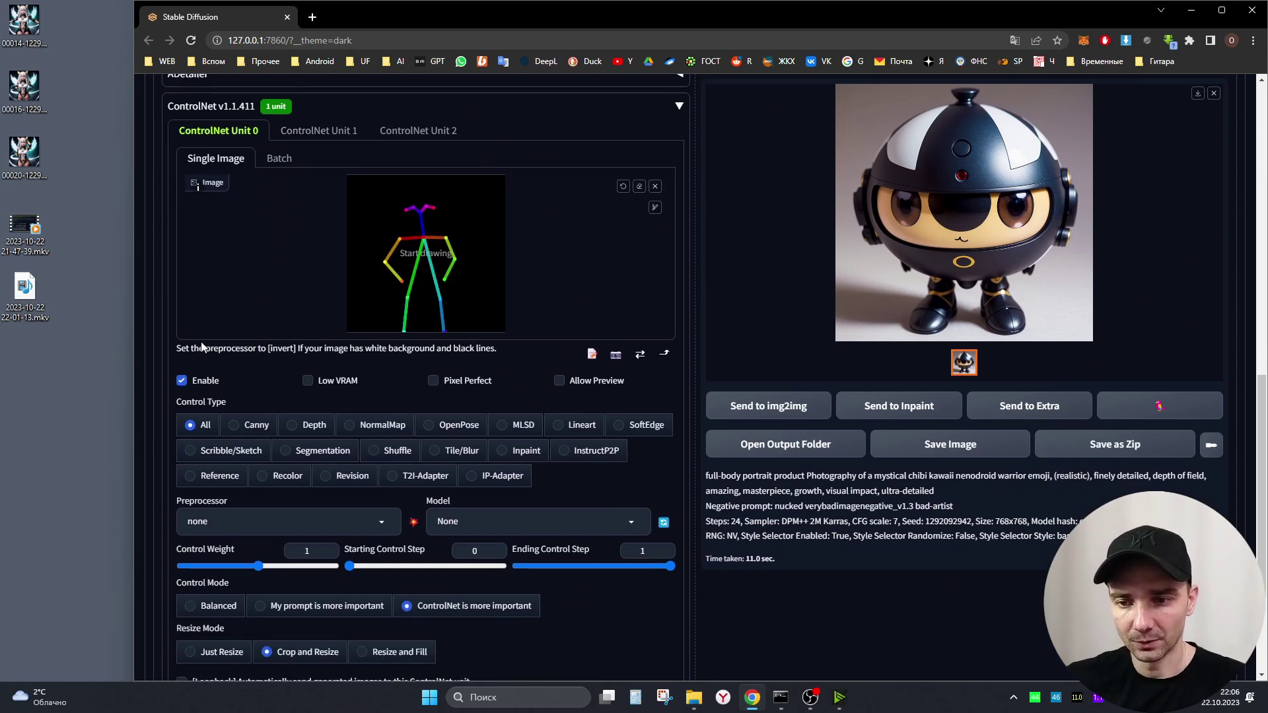
pyautogui.click(457, 427)
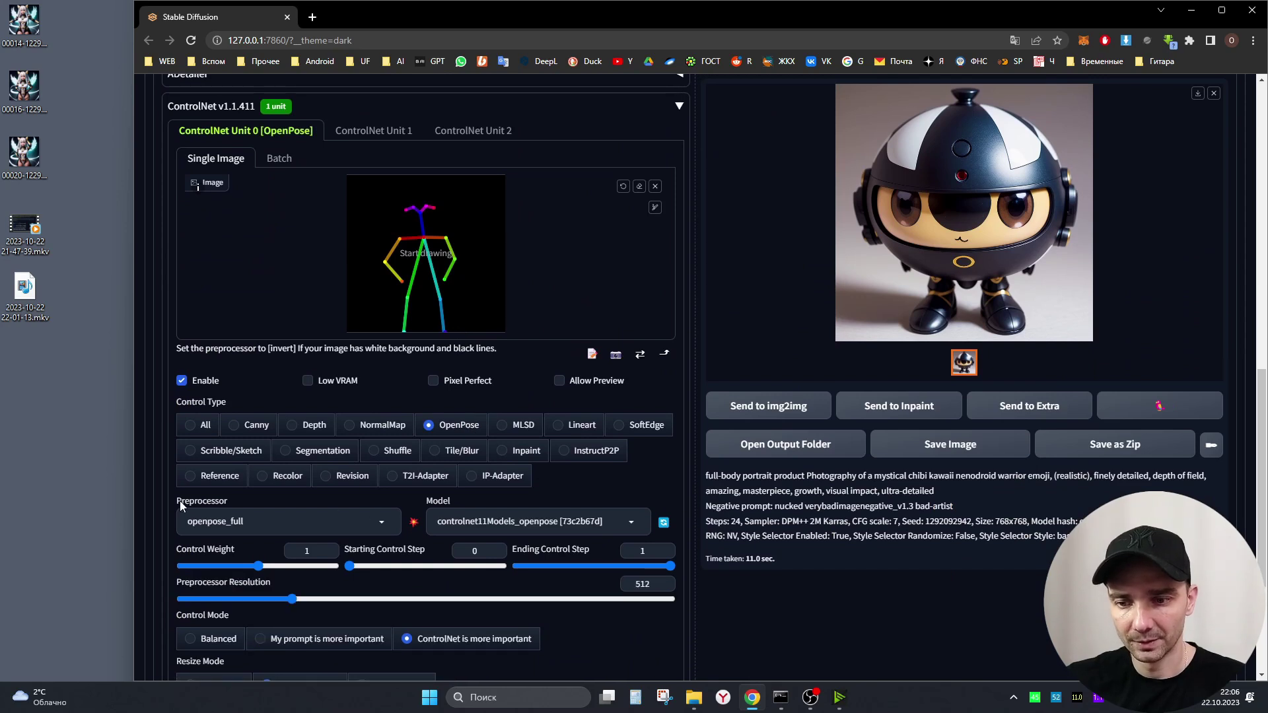
pyautogui.click(393, 526)
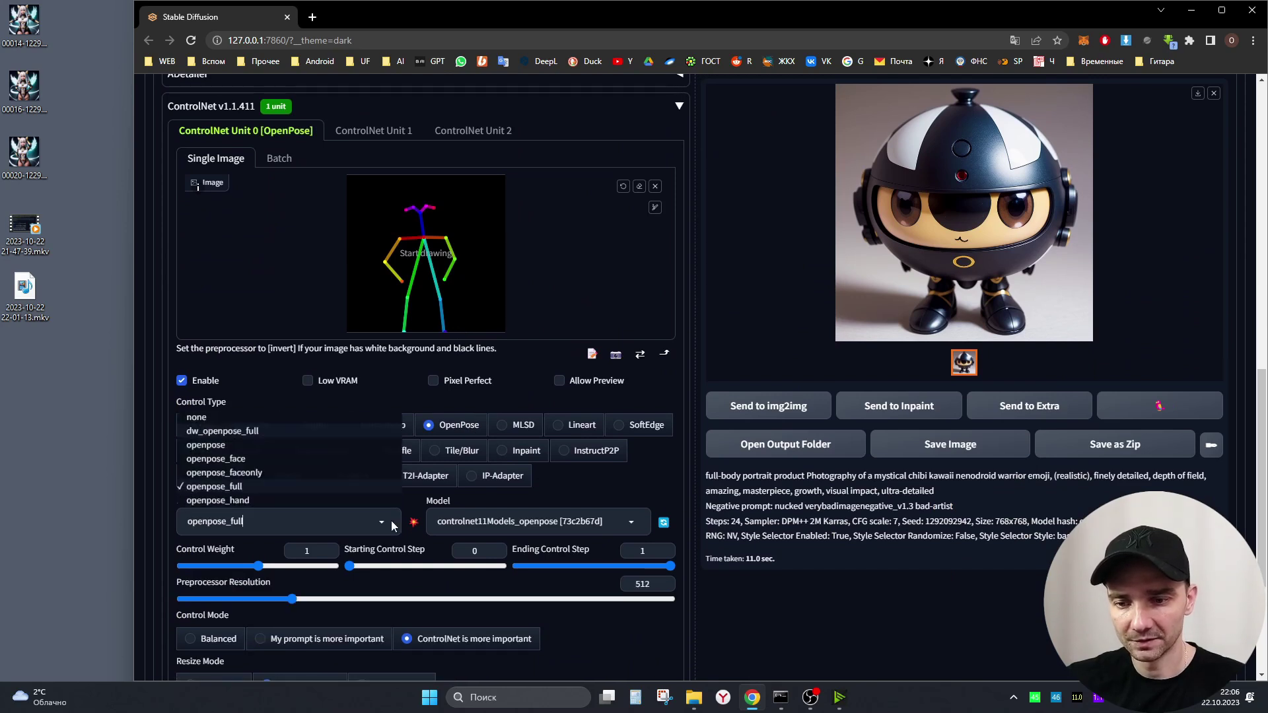
pyautogui.click(196, 418)
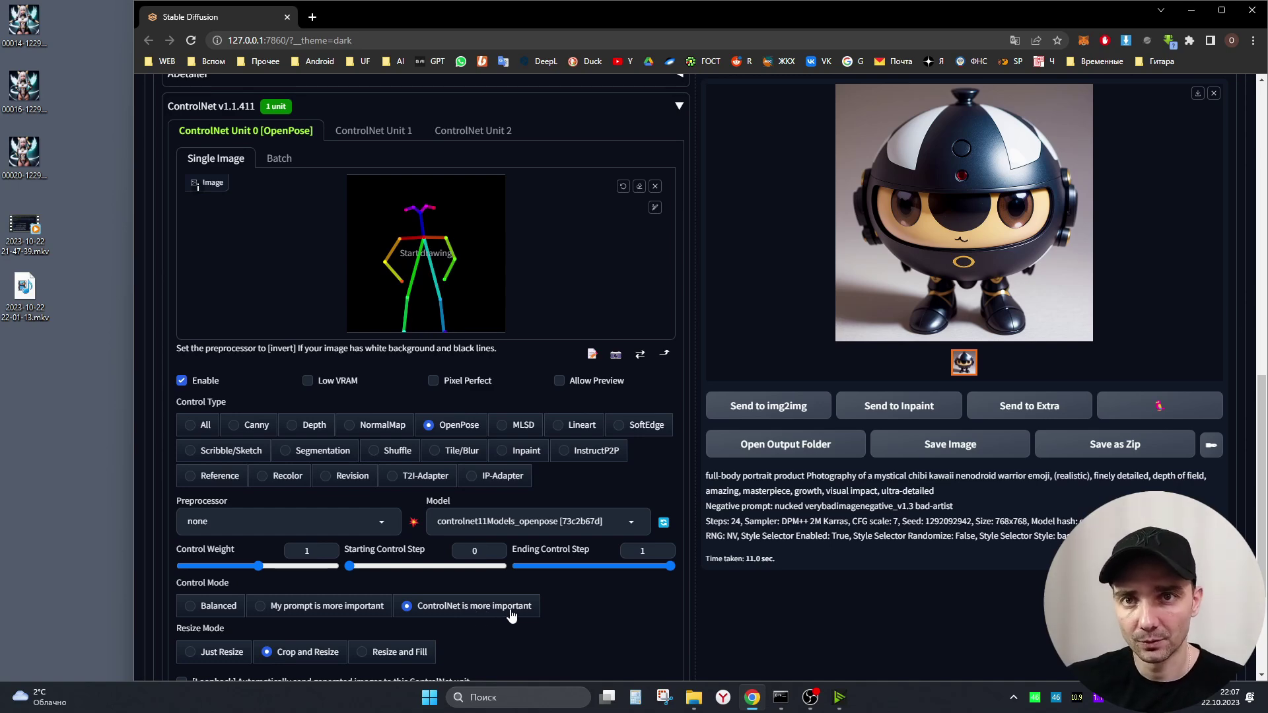
# - Generate the warrior character twice in txt2img using the OpenPose skeleton
pyautogui.scroll(9, 1085, 435)
pyautogui.scroll(3, 1086, 435)
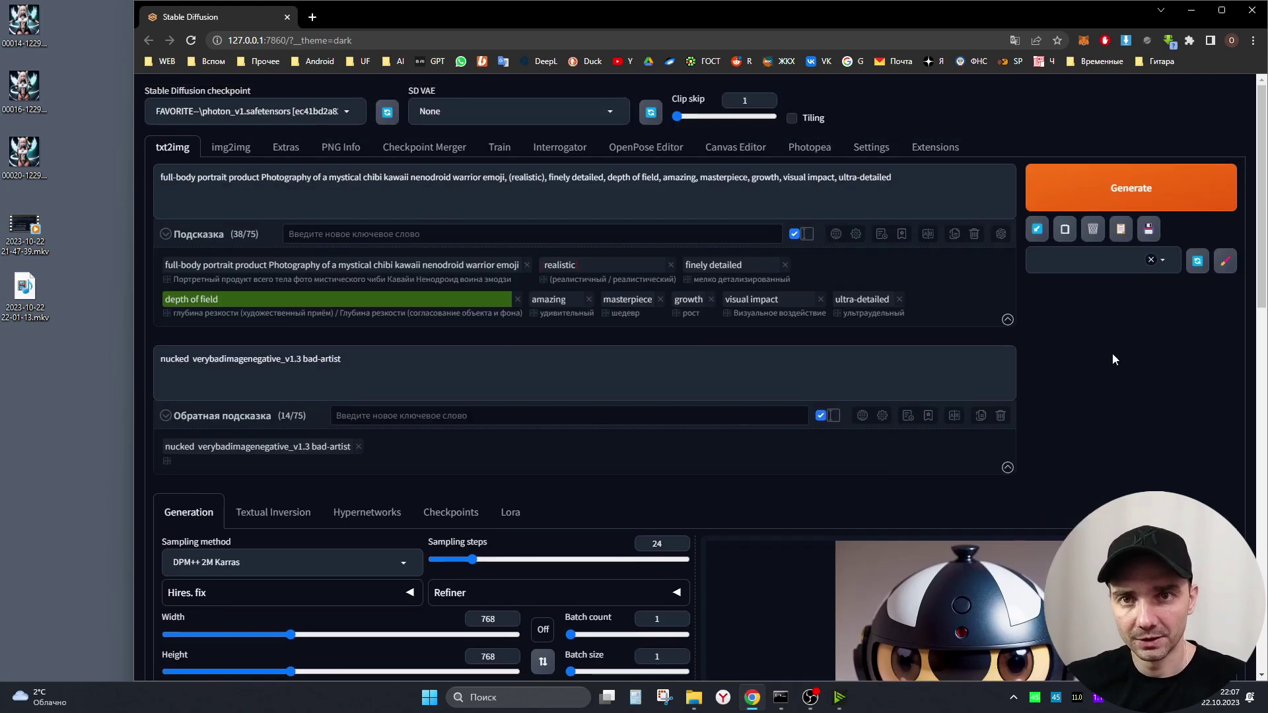
pyautogui.click(1123, 195)
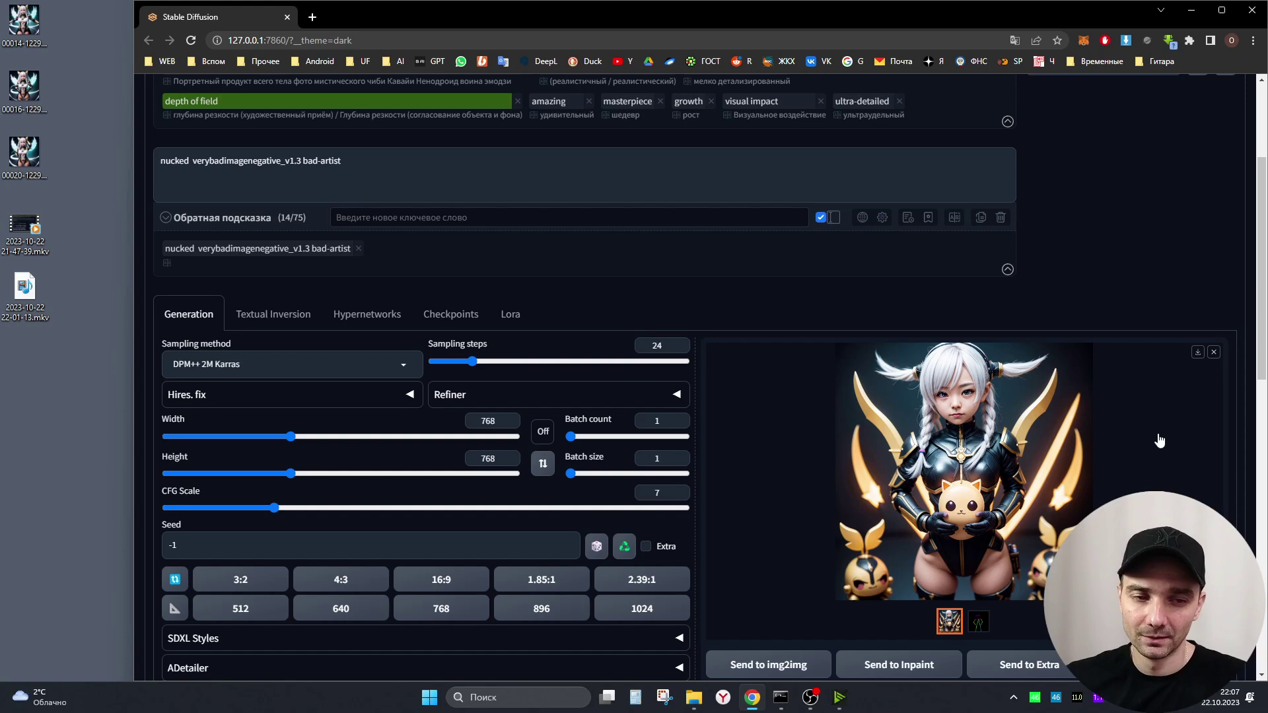
pyautogui.scroll(3, 1159, 441)
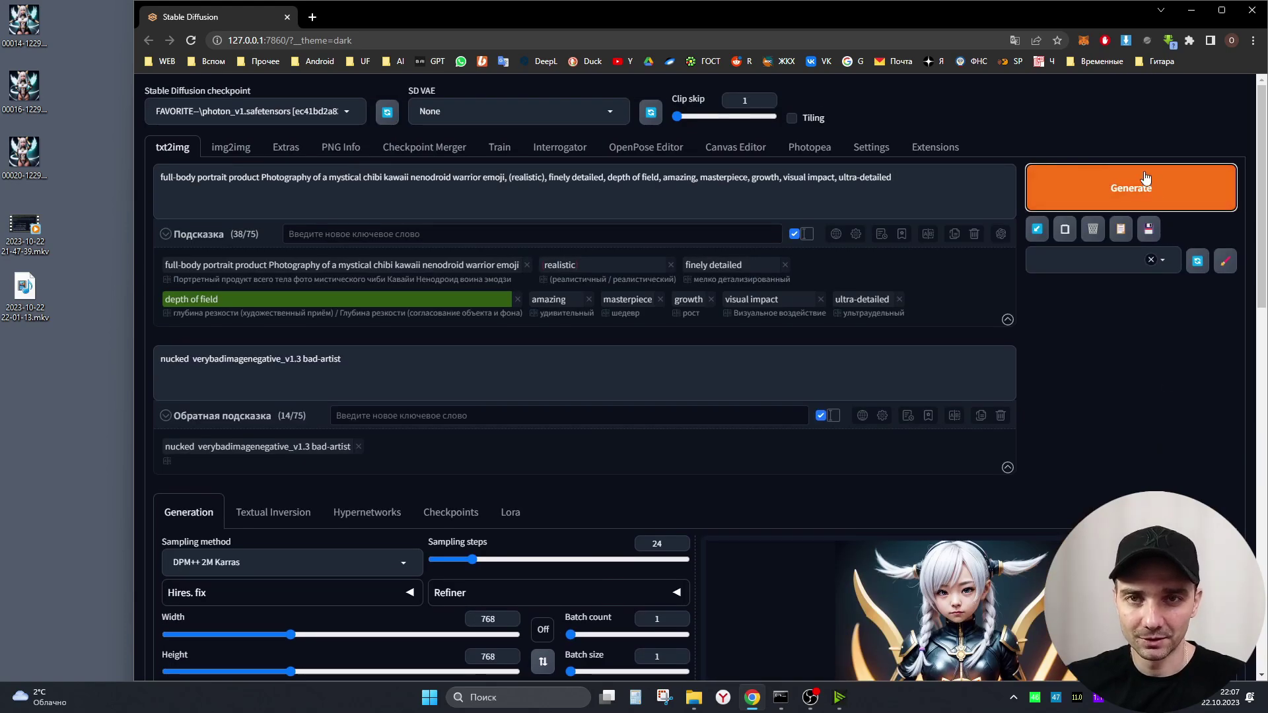
pyautogui.click(1146, 179)
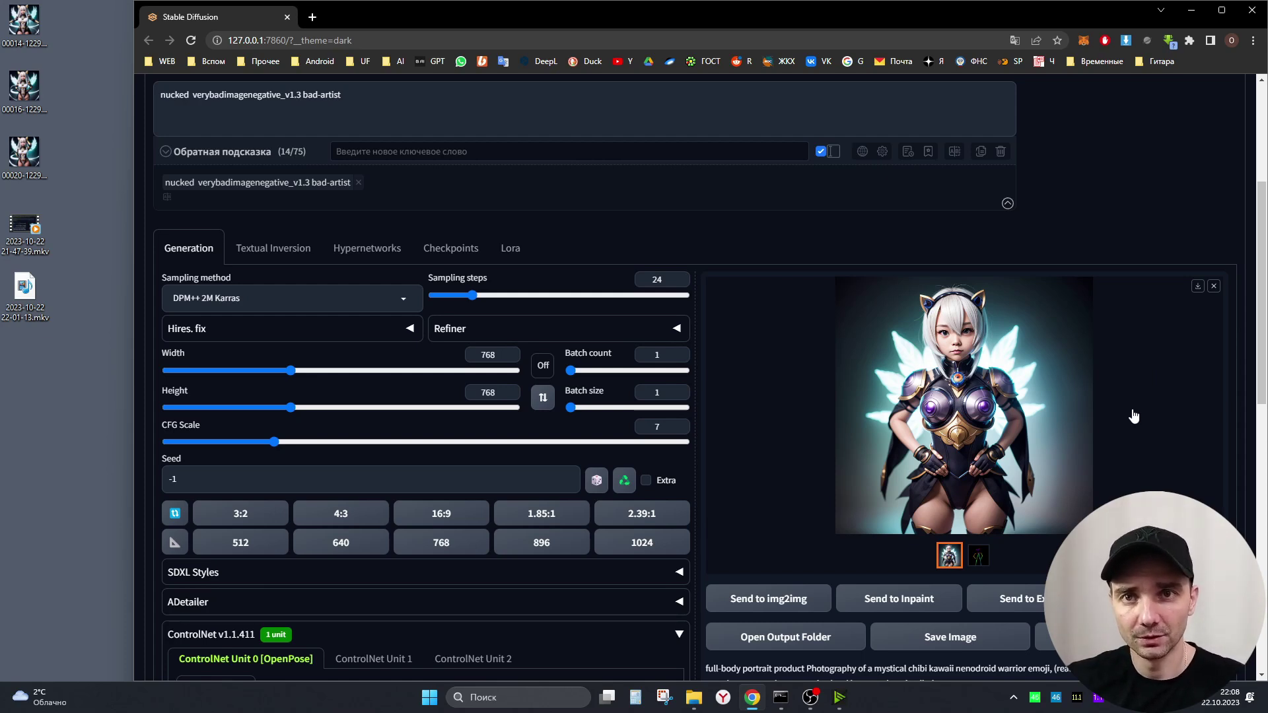
# - Reuse the seed of the last generated image in place of the random seed
pyautogui.click(624, 480)
pyautogui.doubleClick(286, 475)
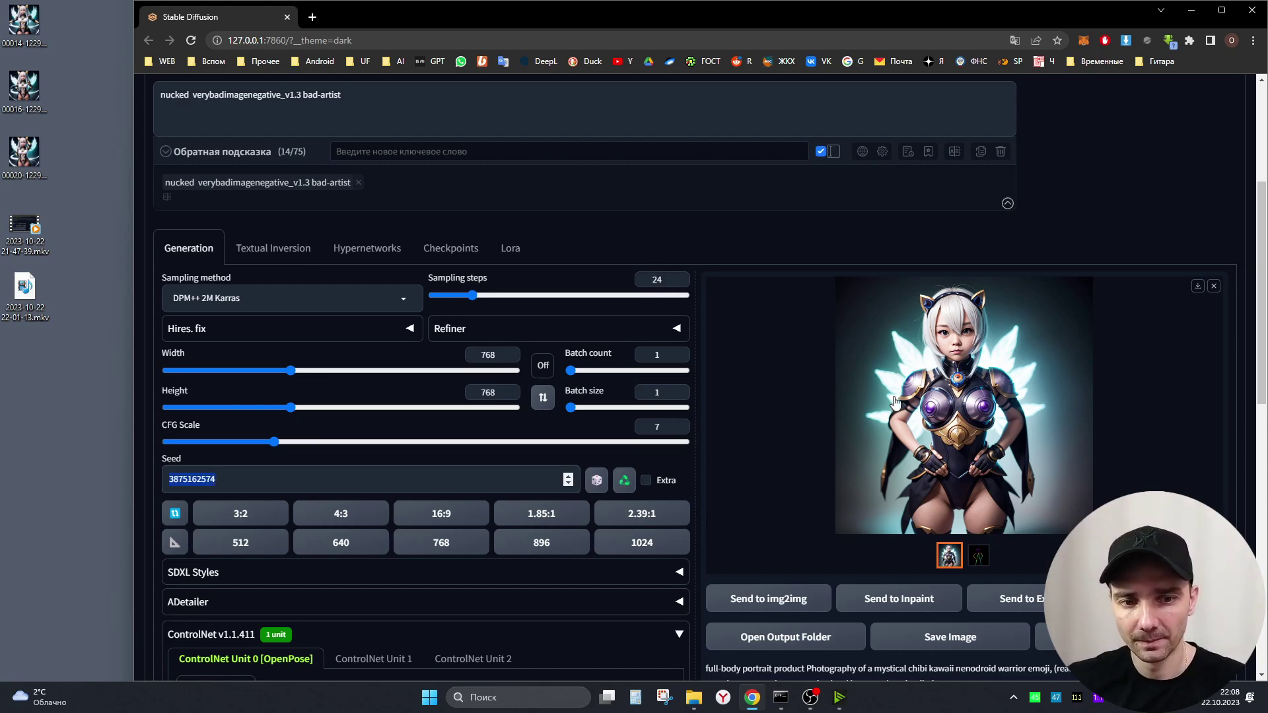
# - In OpenPose Editor, raise the skeleton's orange-and-yellow arm outward with the forearm pointing up beside the head
pyautogui.scroll(5, 895, 402)
pyautogui.click(654, 147)
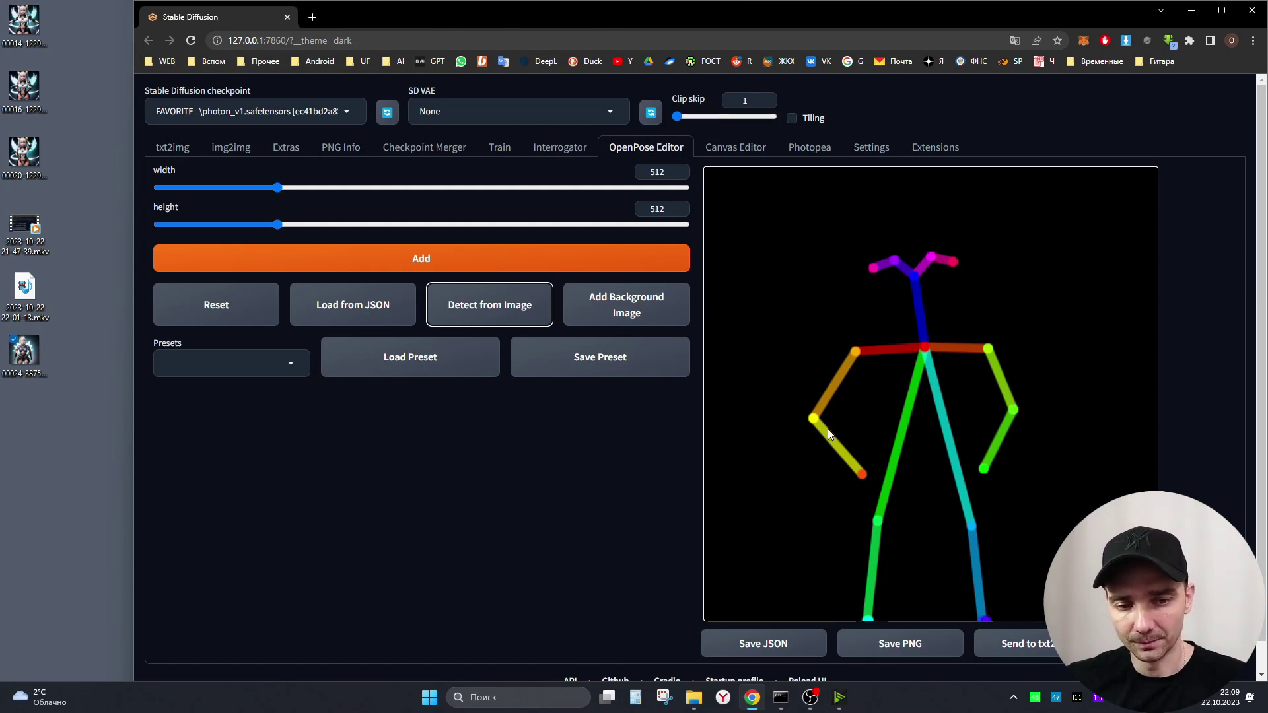
pyautogui.moveTo(829, 436); pyautogui.dragTo(855, 356)
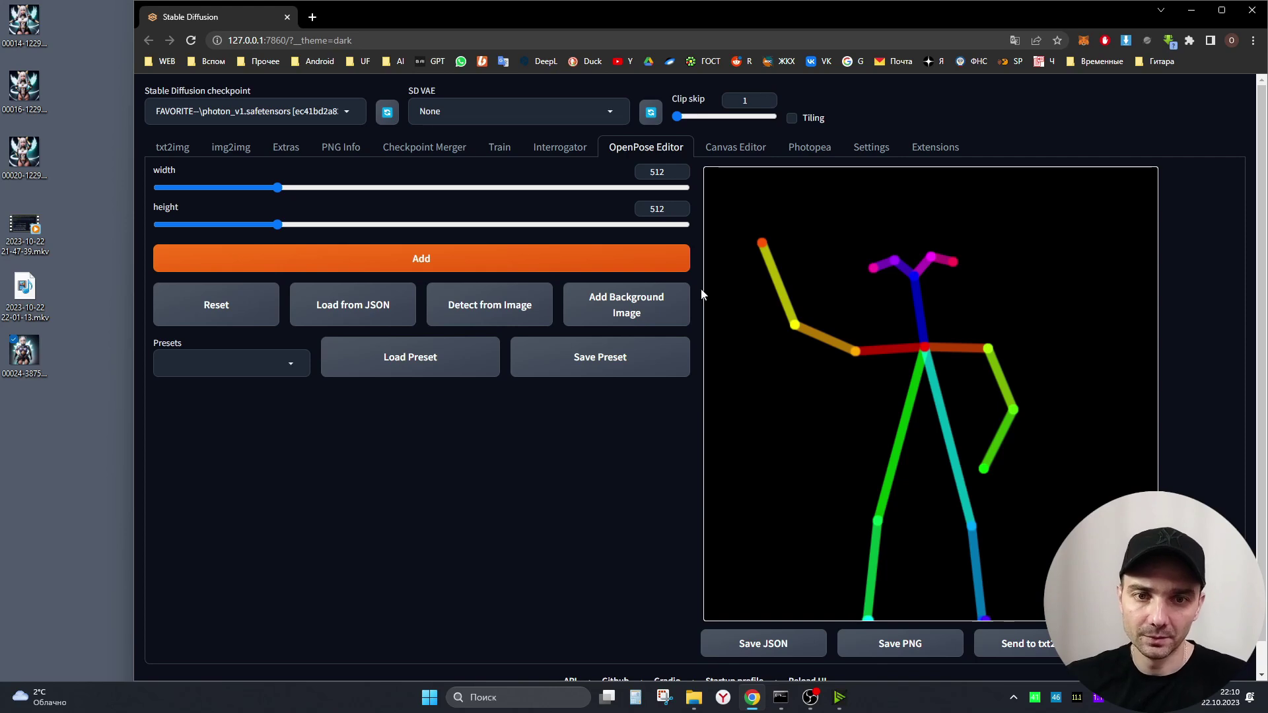
# - Compare the canvas width and height in OpenPose Editor with the image dimensions set in txt2img
pyautogui.doubleClick(673, 209)
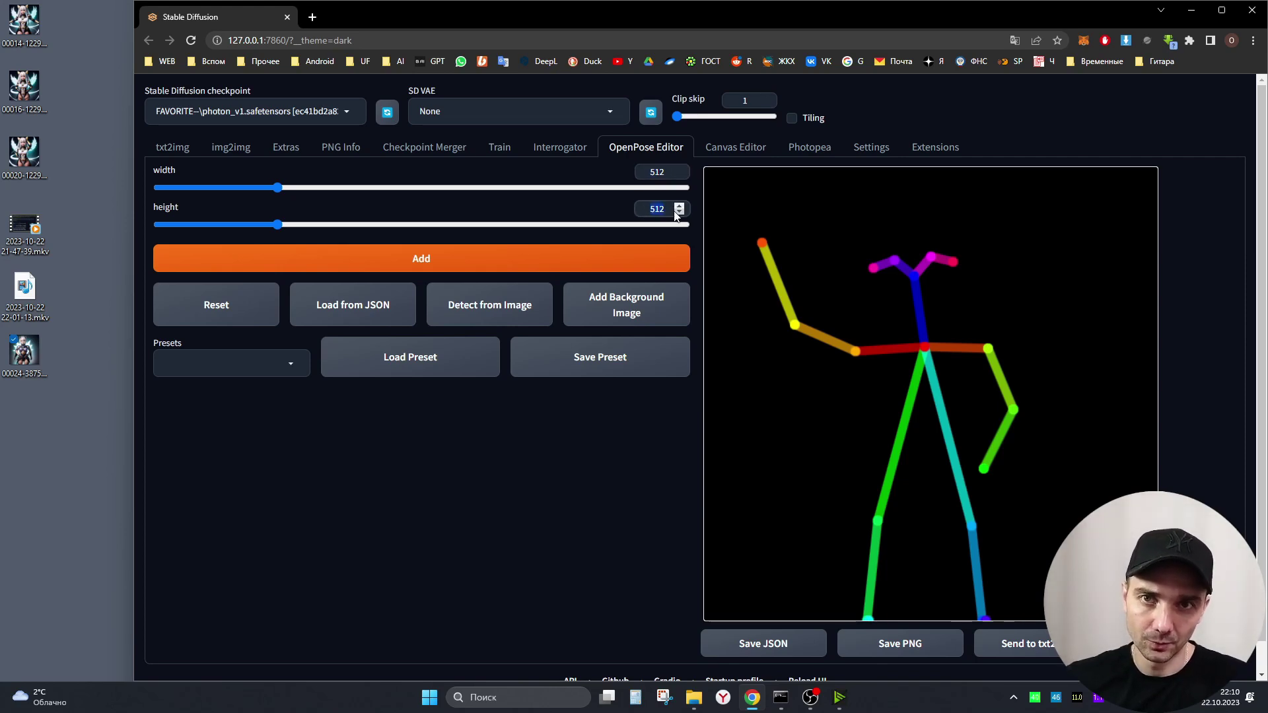
pyautogui.doubleClick(648, 172)
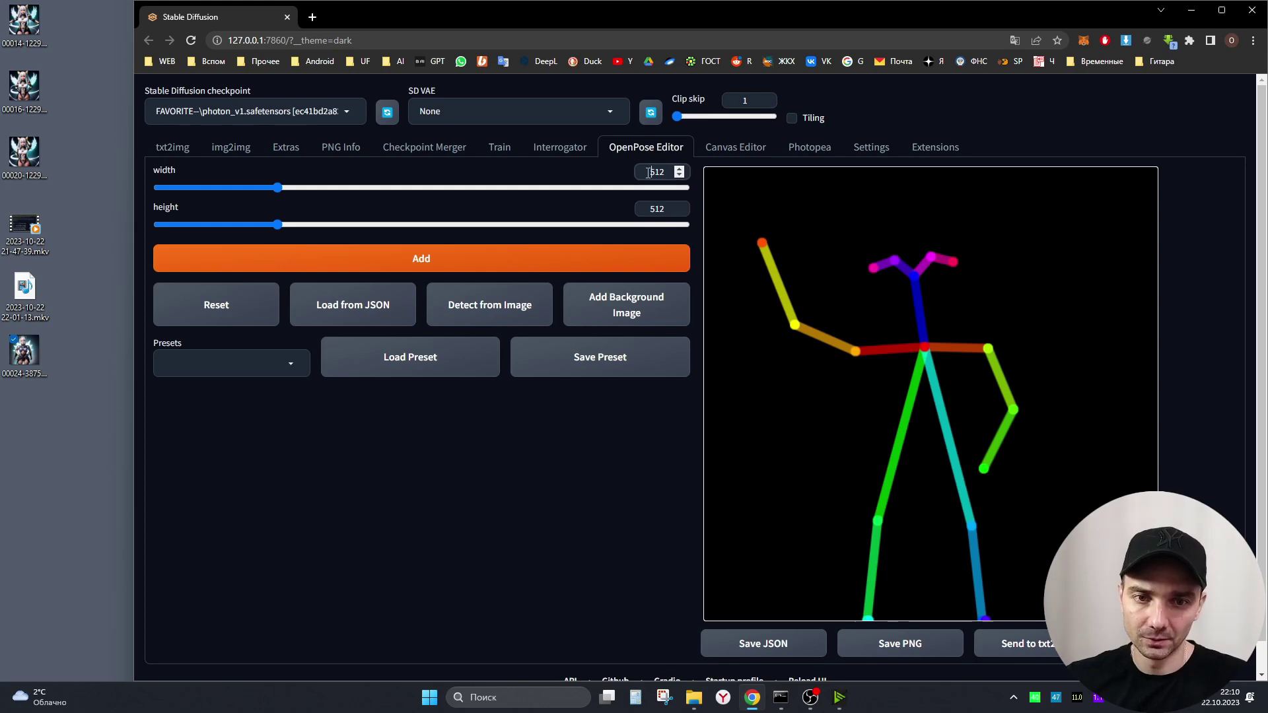
pyautogui.doubleClick(675, 209)
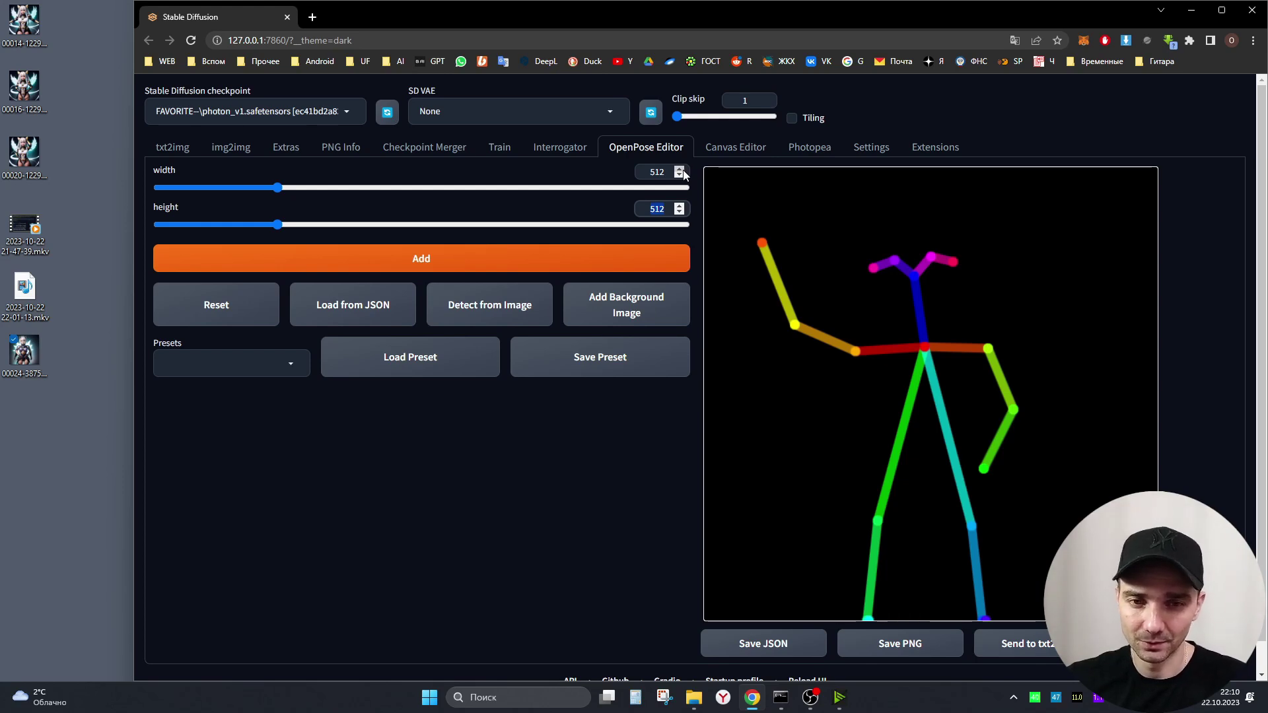
pyautogui.doubleClick(649, 171)
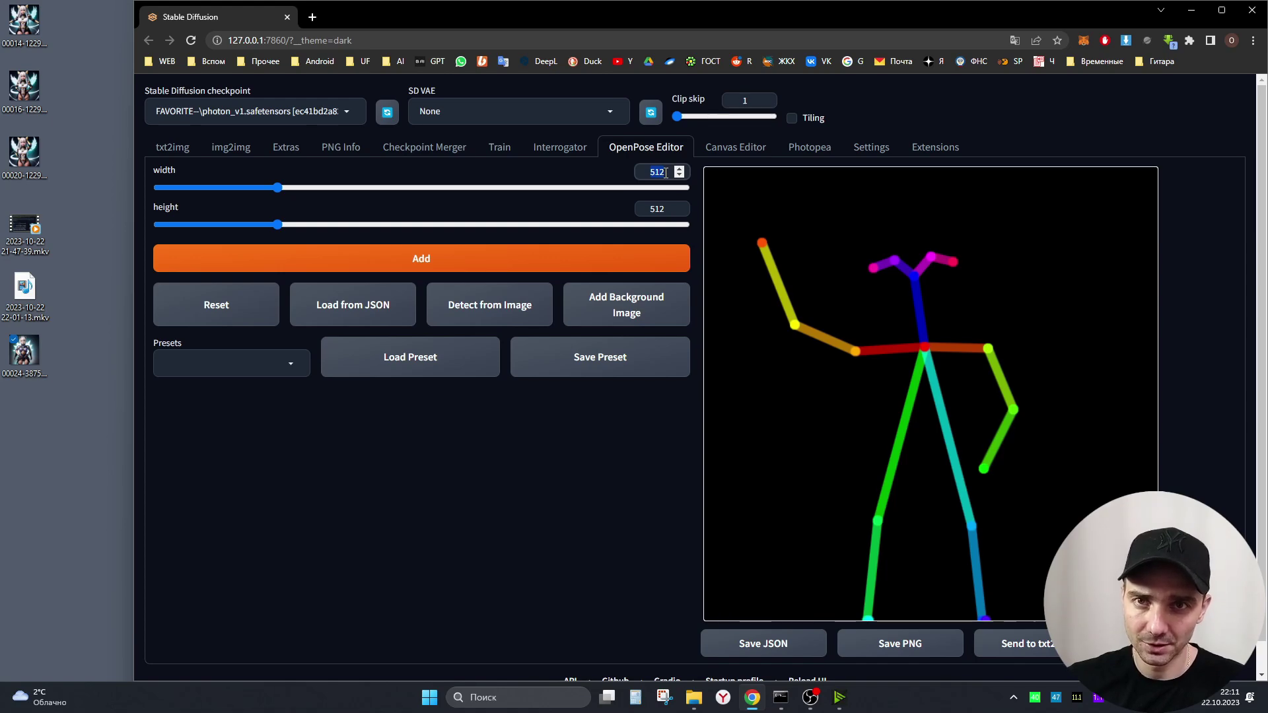
pyautogui.click(168, 148)
pyautogui.scroll(-3, 569, 511)
pyautogui.doubleClick(482, 421)
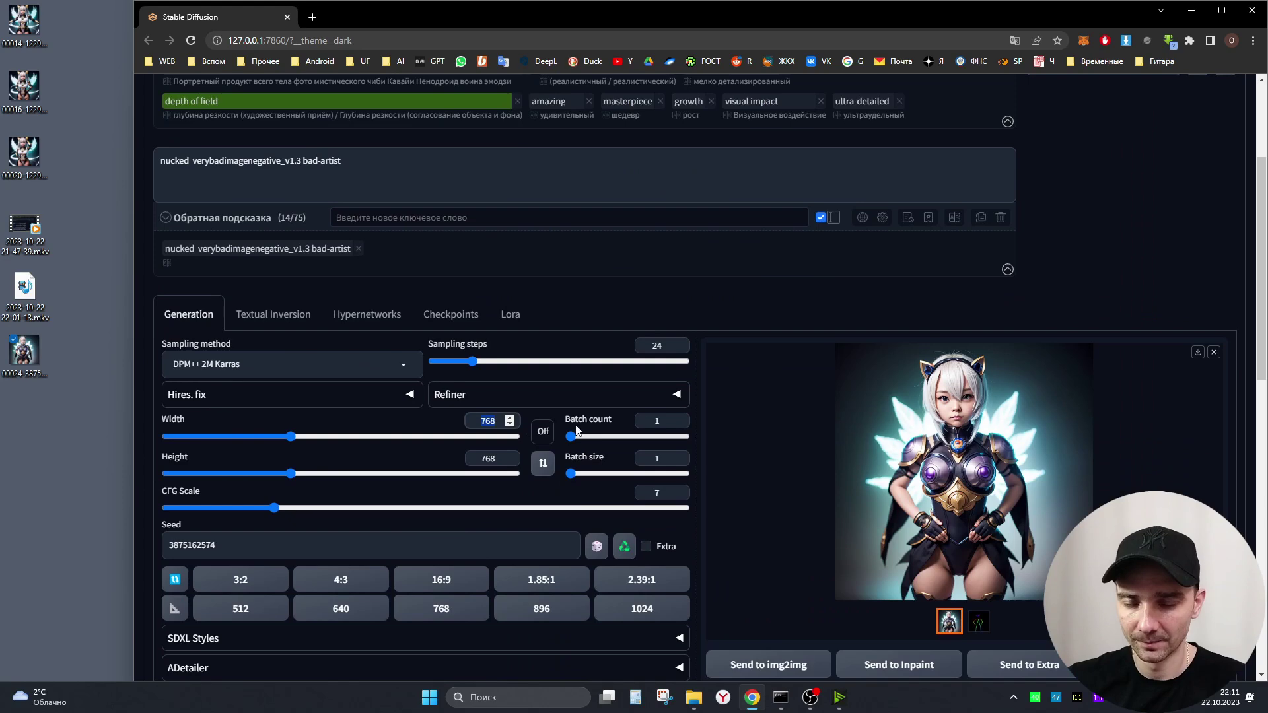
pyautogui.scroll(3, 581, 422)
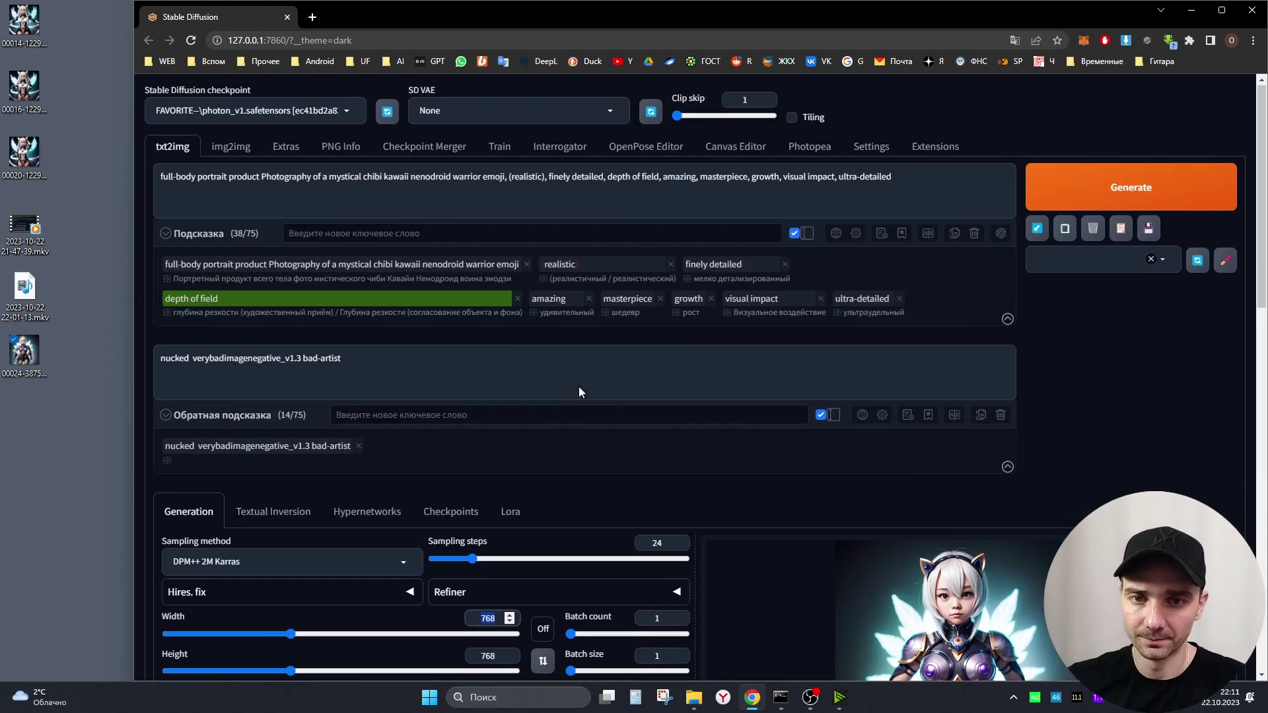
# - Send the raised-arm pose from OpenPose Editor to txt2img and generate the character with the fixed seed
pyautogui.click(646, 146)
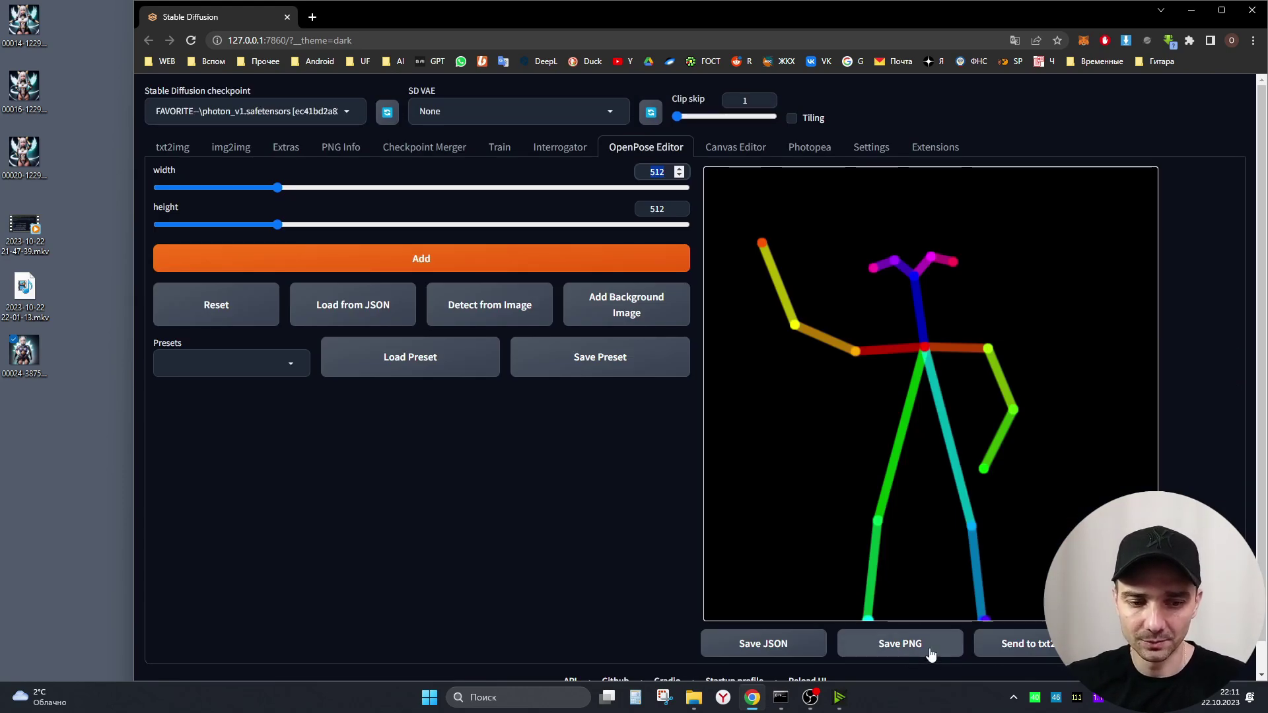
pyautogui.click(1037, 651)
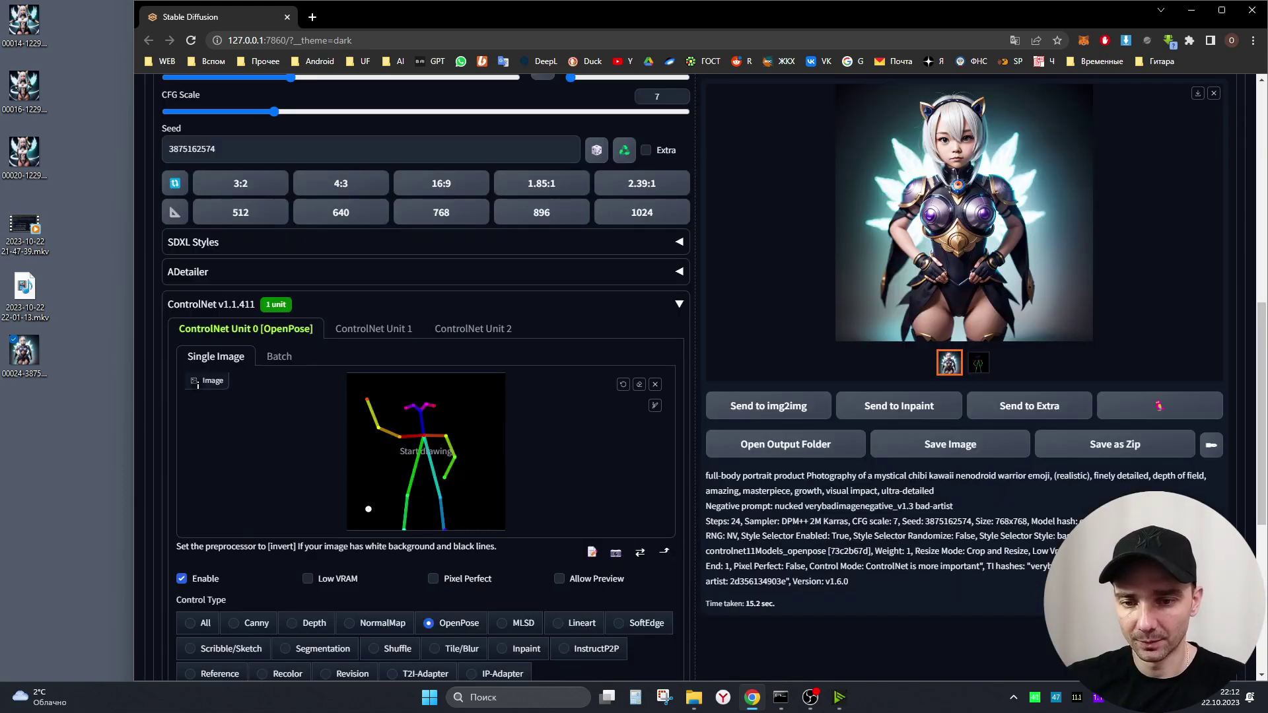
pyautogui.scroll(2, 525, 513)
pyautogui.moveTo(238, 282); pyautogui.dragTo(167, 282)
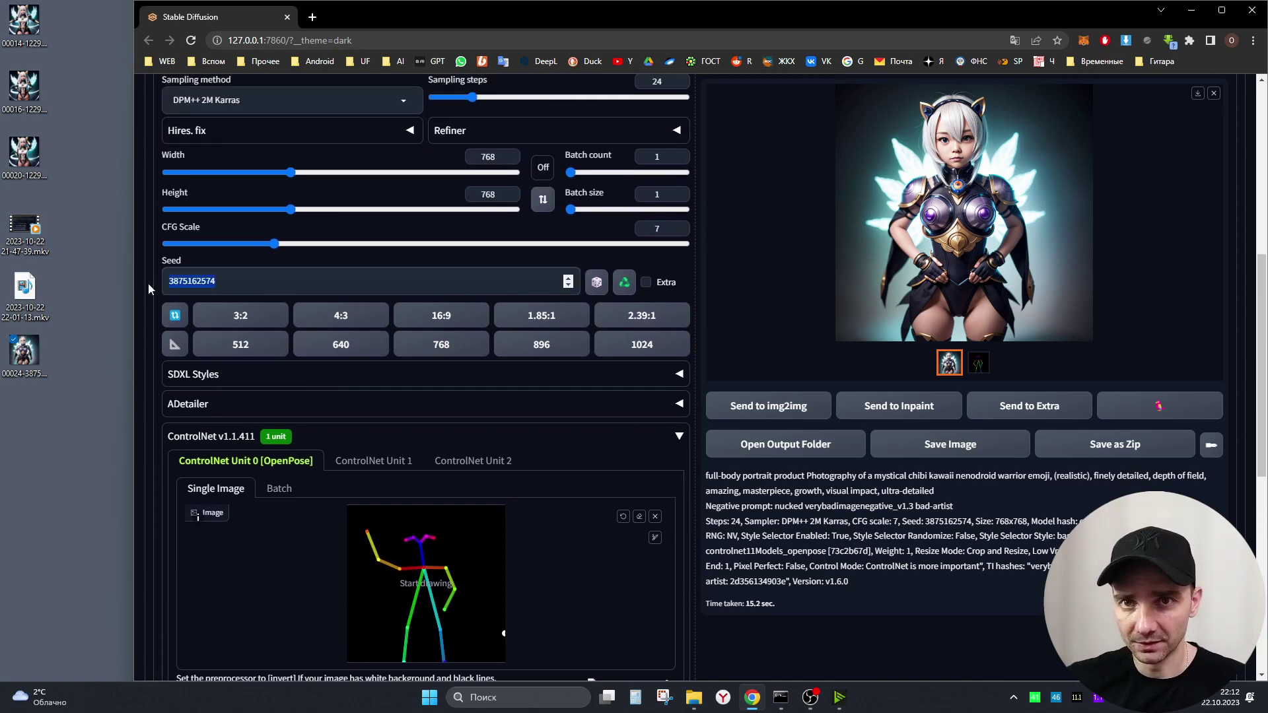
pyautogui.scroll(7, 1057, 331)
pyautogui.click(1100, 198)
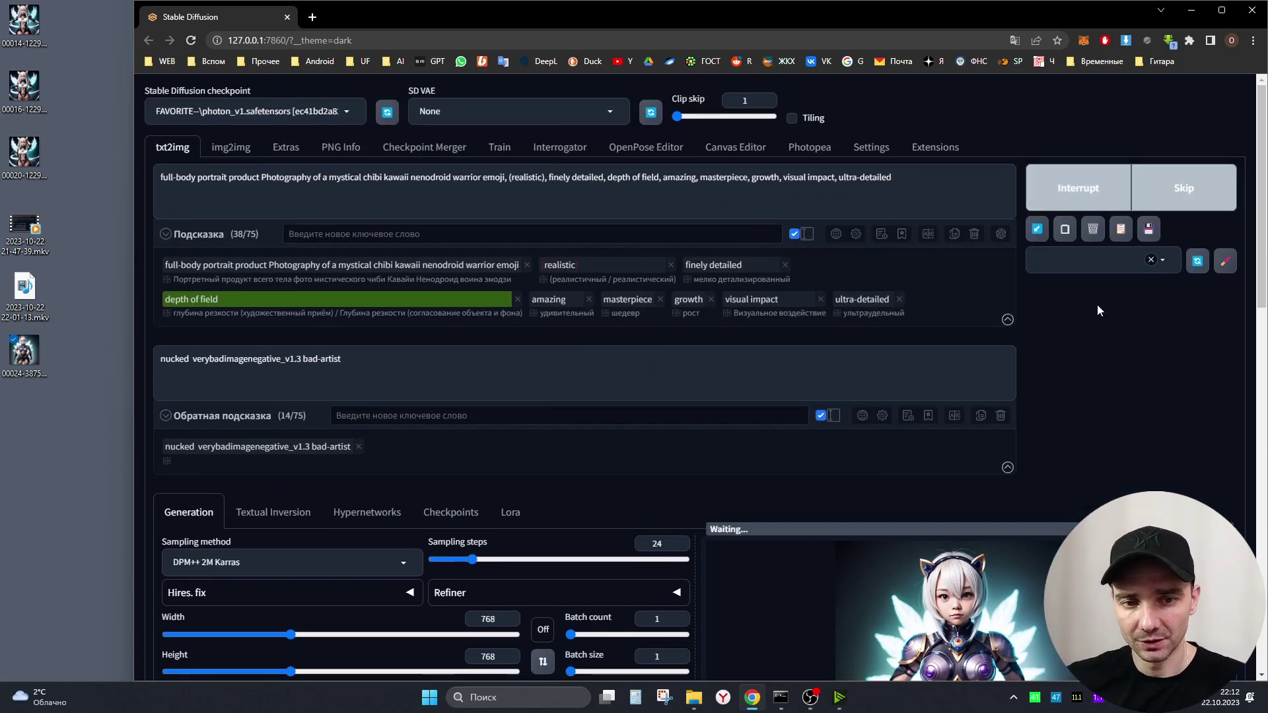
pyautogui.scroll(-3, 1095, 311)
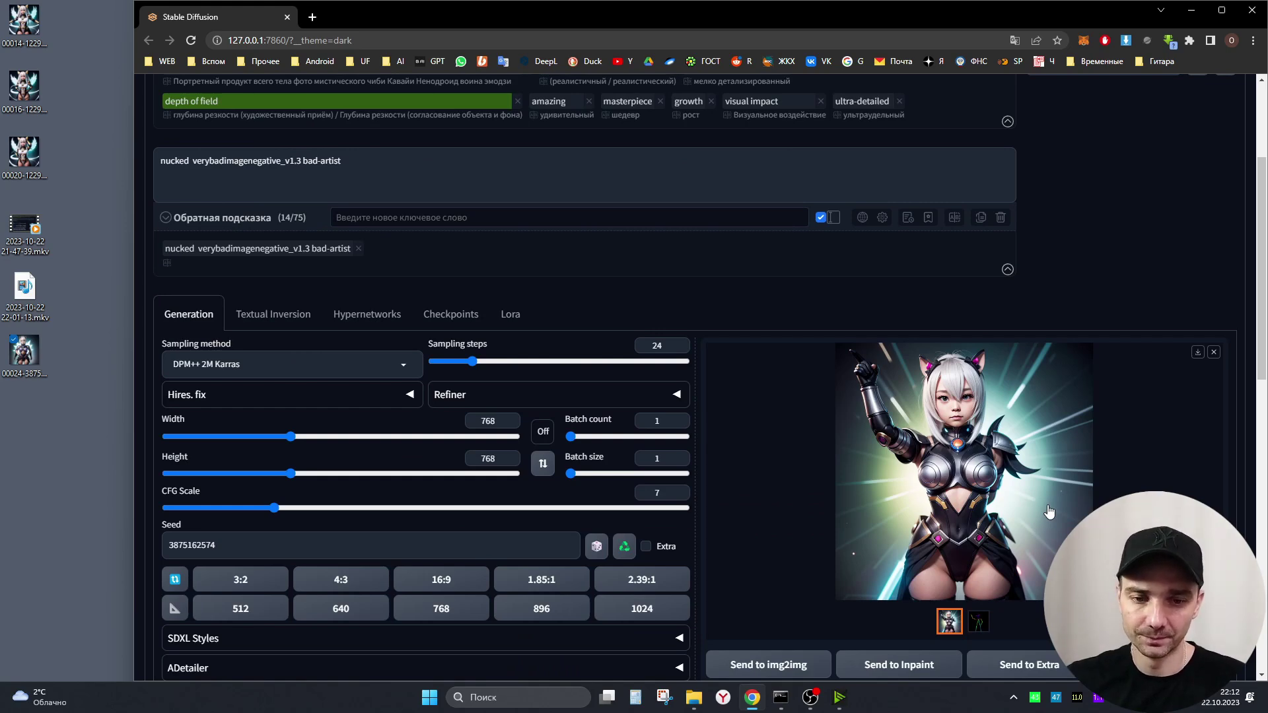
# - Enable ControlNet Unit 1 with the Reference type and load the saved 00024 character image from the desktop into it
pyautogui.scroll(-7, 539, 375)
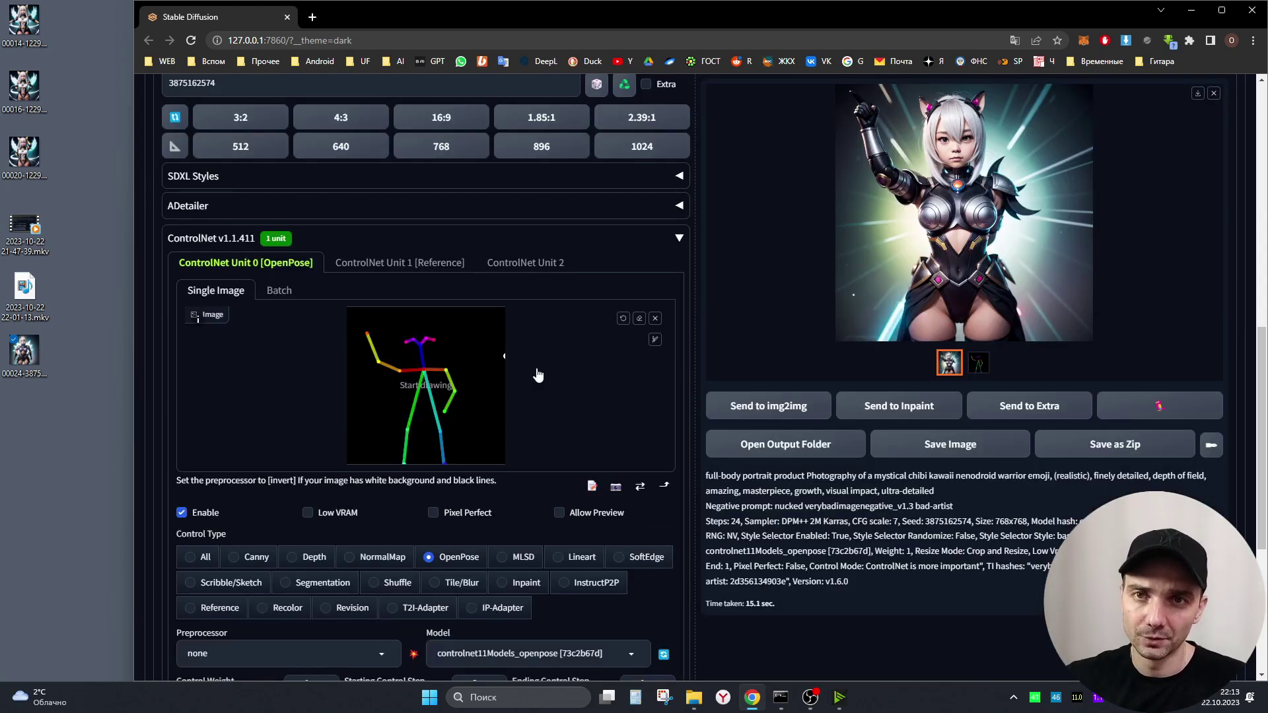
pyautogui.click(403, 265)
pyautogui.scroll(-2, 528, 374)
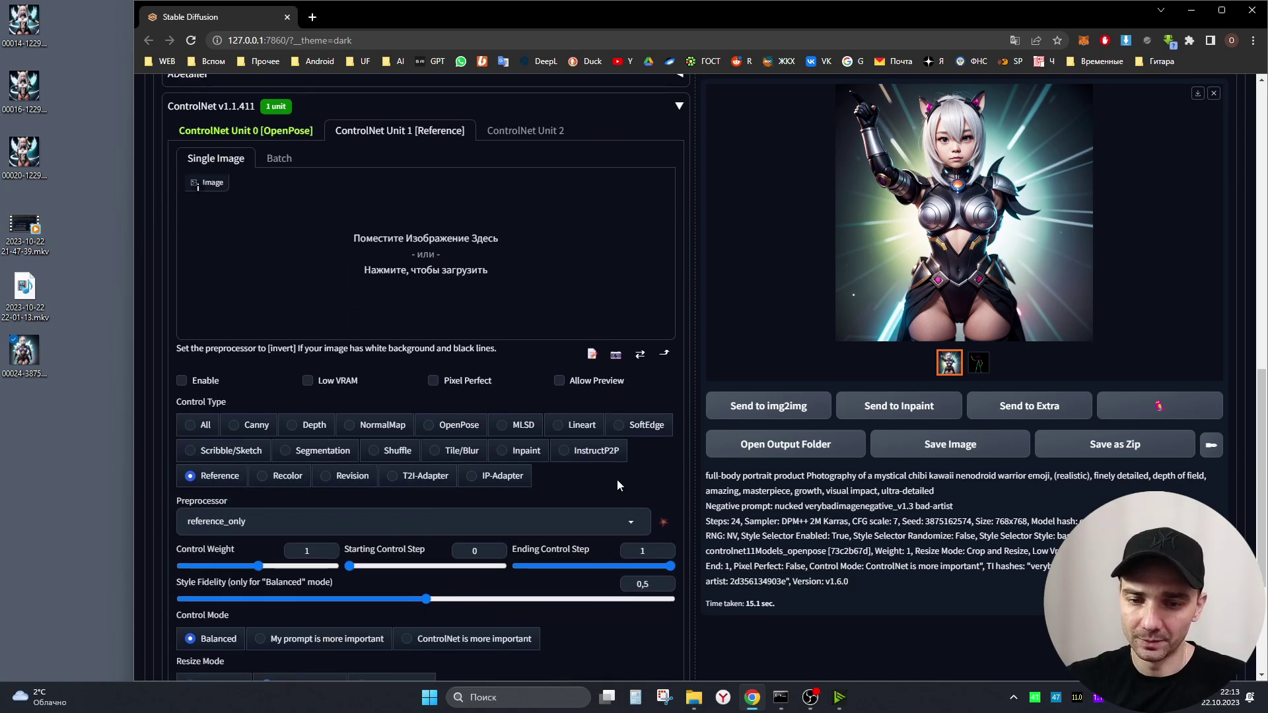
pyautogui.click(197, 382)
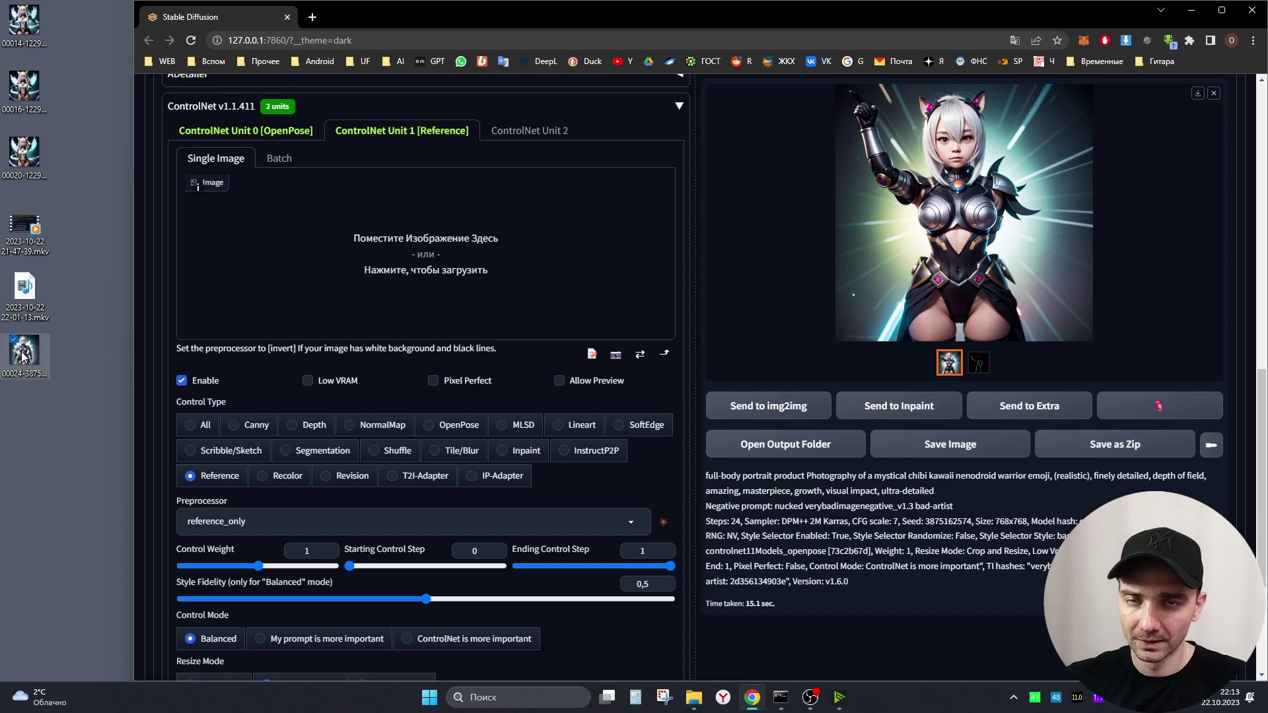
pyautogui.moveTo(23, 353); pyautogui.dragTo(429, 267)
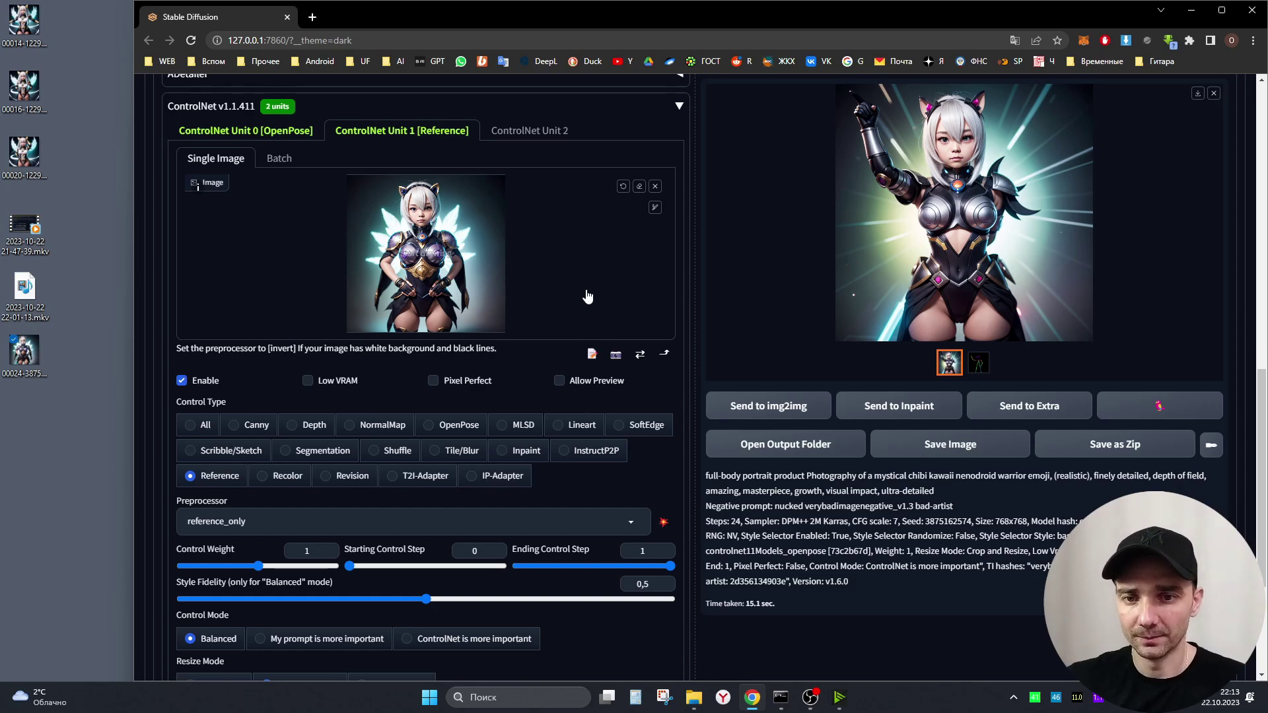
# - Generate the character with both the OpenPose and Reference units enabled, and close the enlarged view of the 00026 image
pyautogui.scroll(-1, 299, 513)
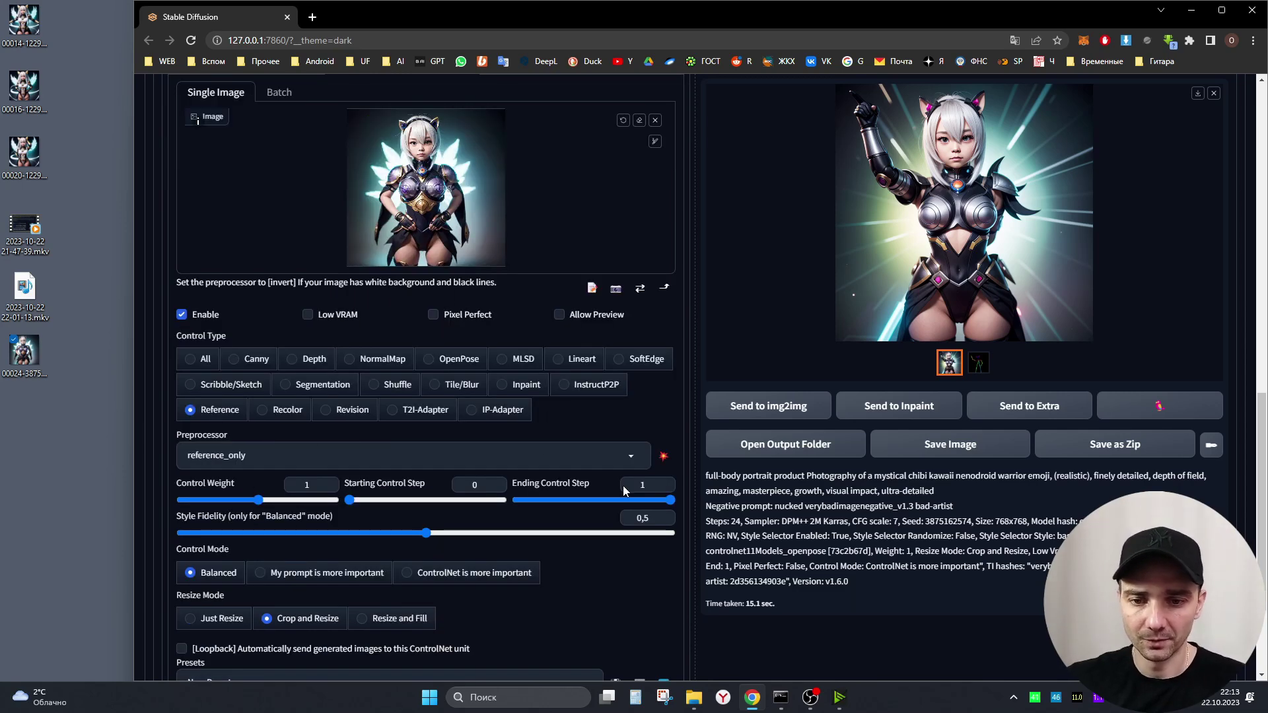
pyautogui.scroll(10, 941, 457)
pyautogui.hotkey('ctrl', 'Return')
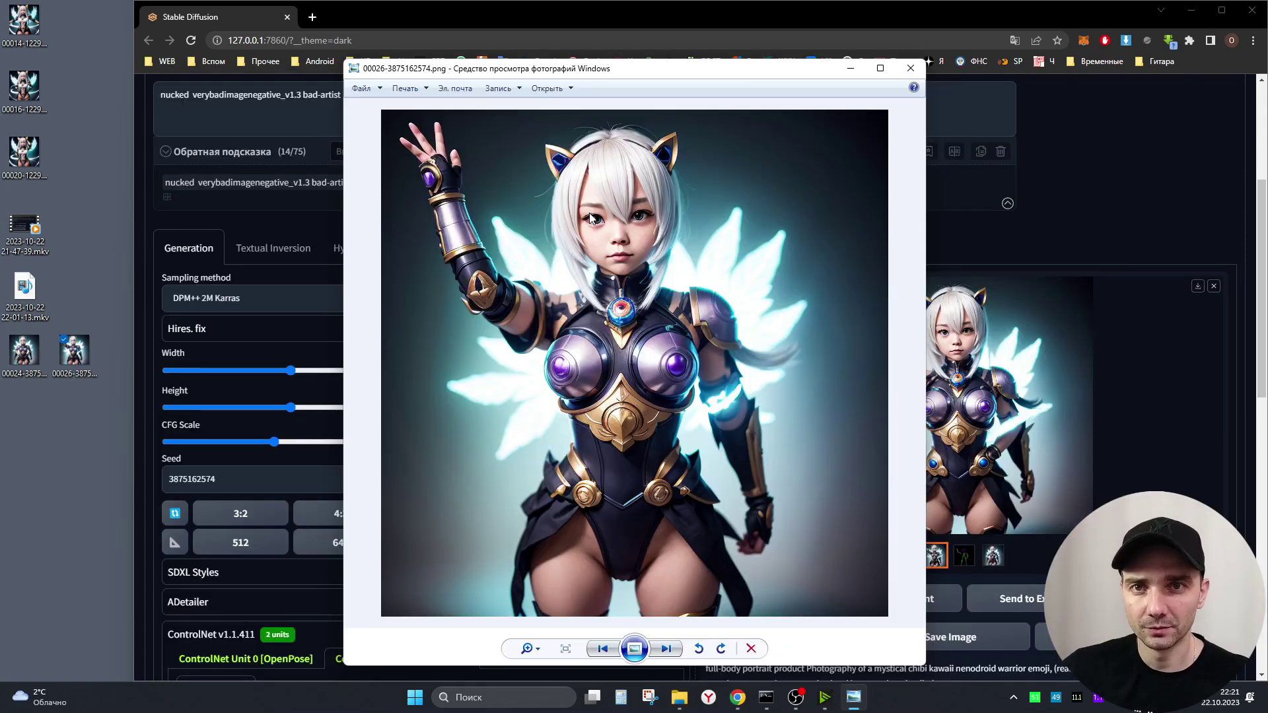
pyautogui.click(921, 73)
# - Examine the seed value and its Extra variation options, leaving Extra disabled
pyautogui.moveTo(225, 479); pyautogui.dragTo(148, 483)
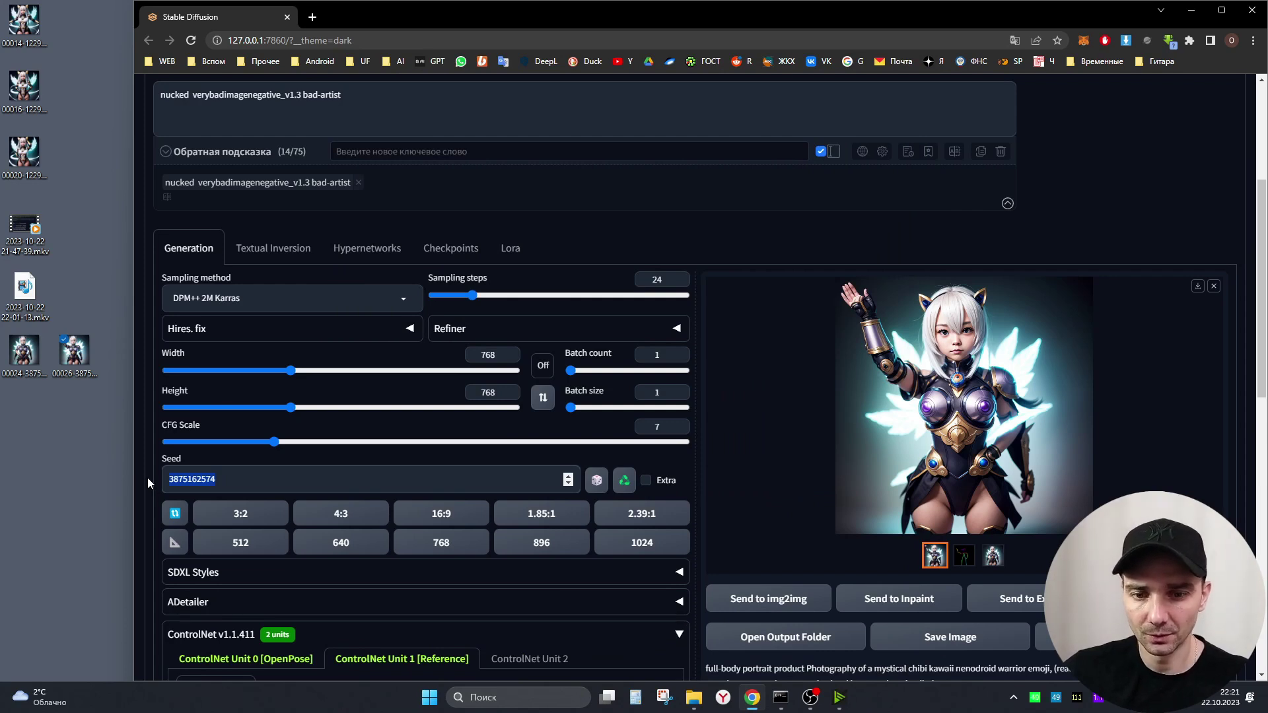
pyautogui.click(648, 481)
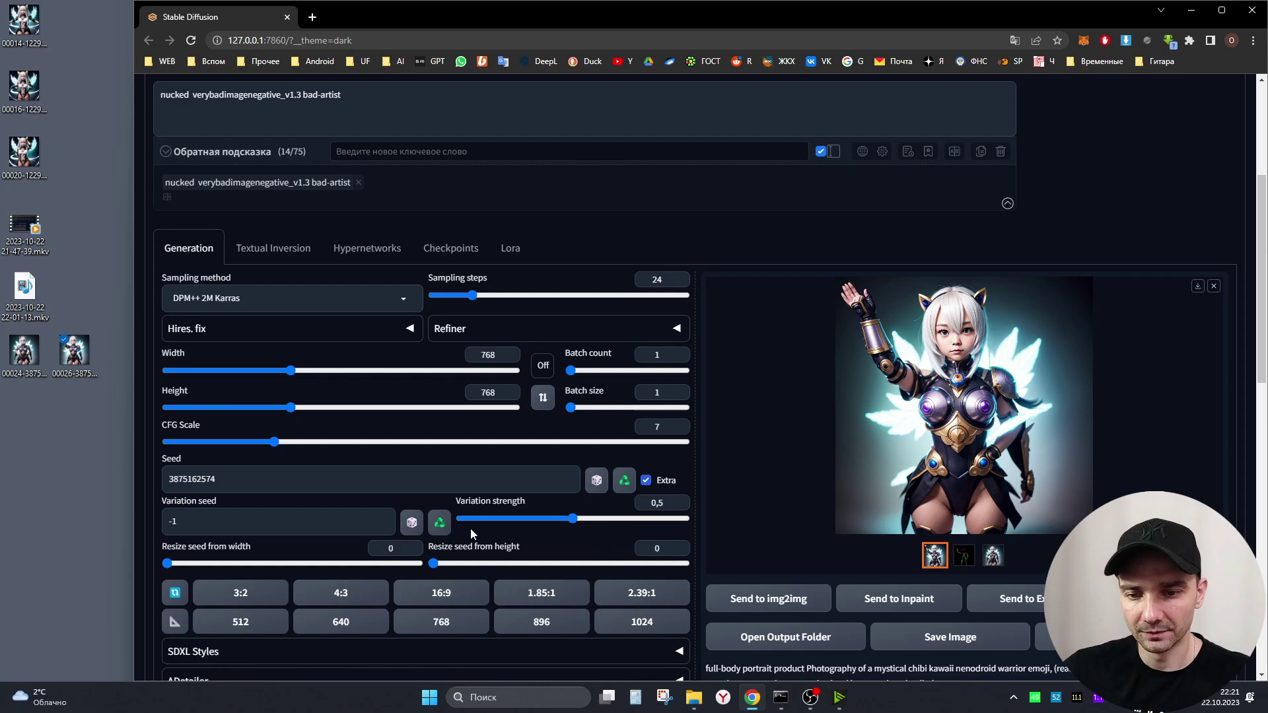
pyautogui.click(648, 481)
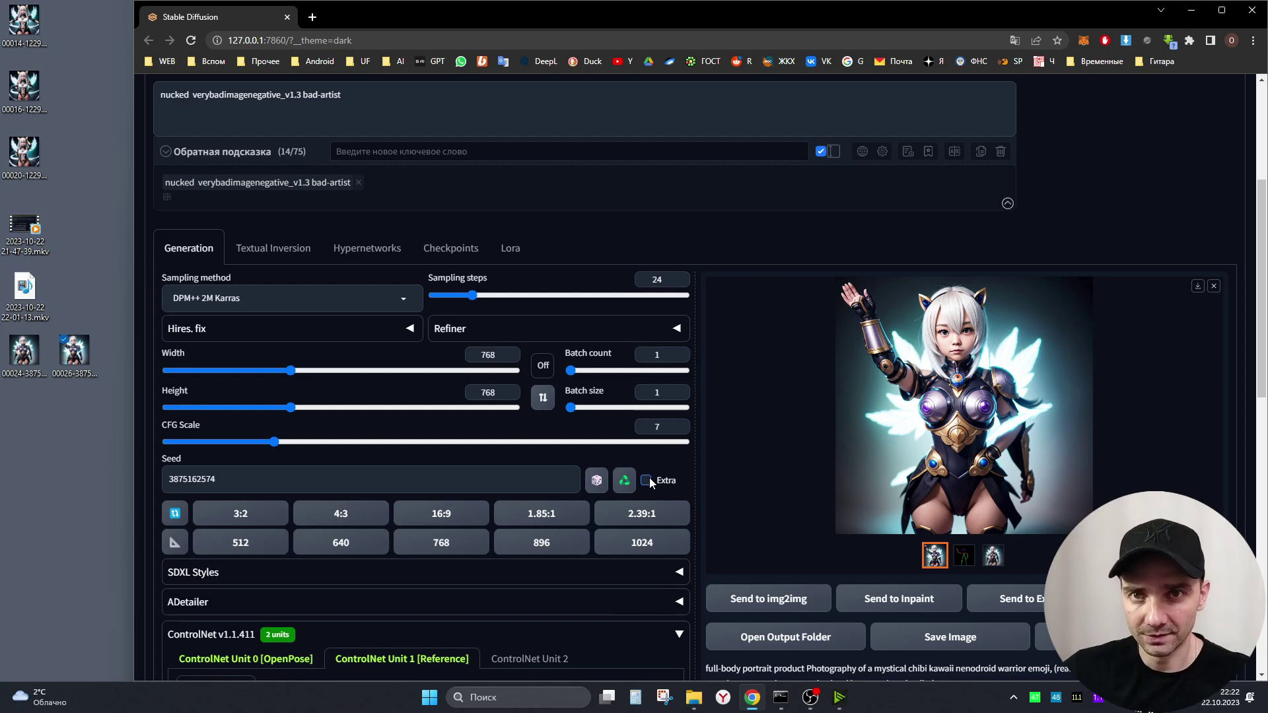
pyautogui.click(648, 481)
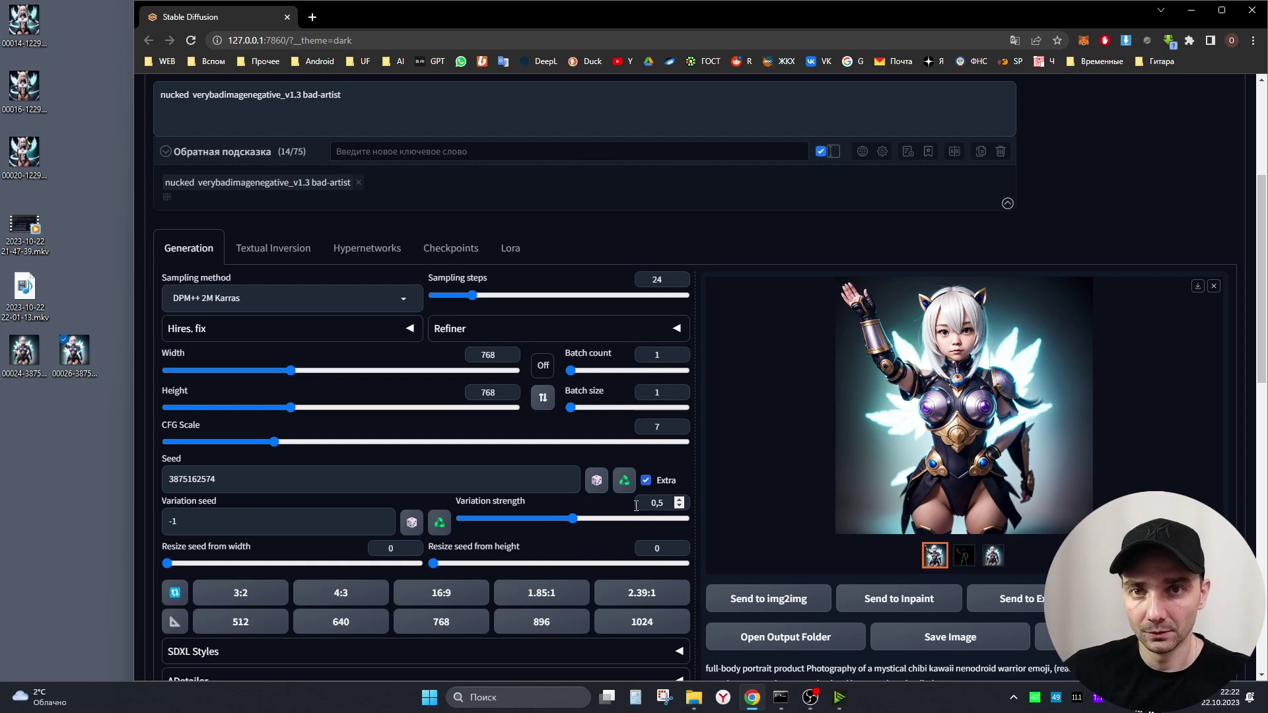
pyautogui.click(646, 480)
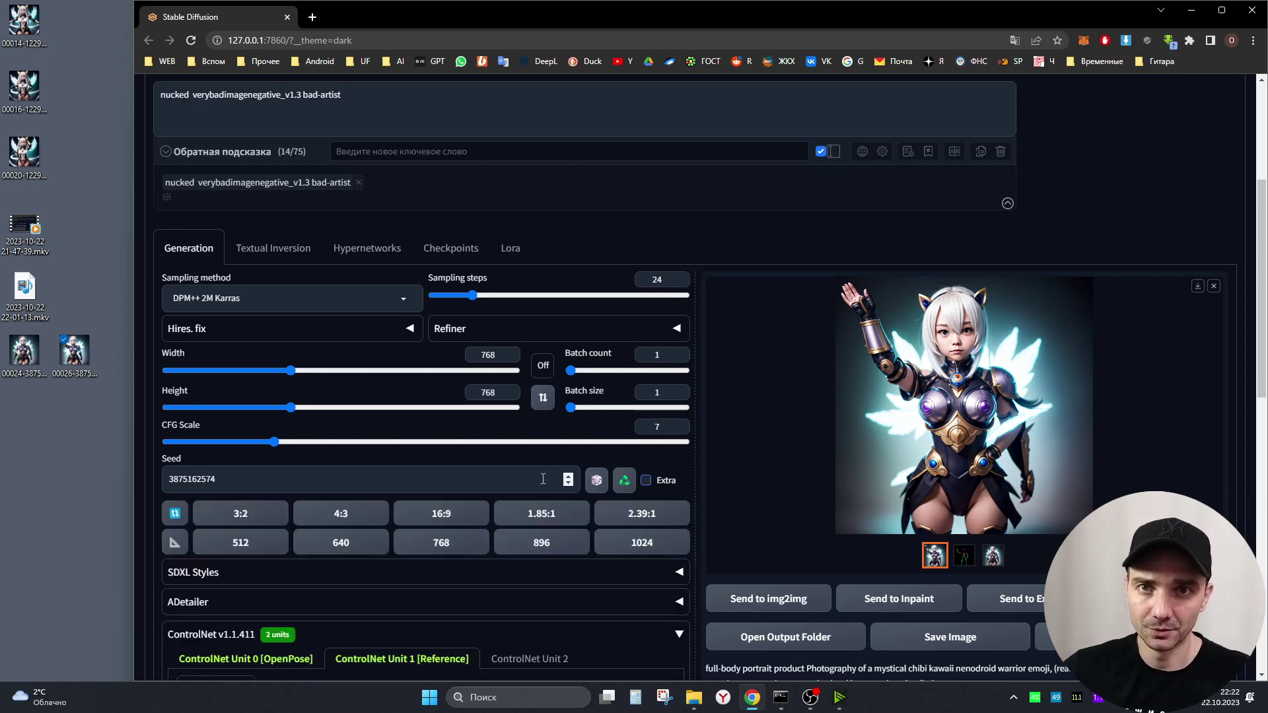
# - Generate another image with the same seed and both ControlNet units, and open the saved 00026 image for comparison
pyautogui.scroll(4, 702, 431)
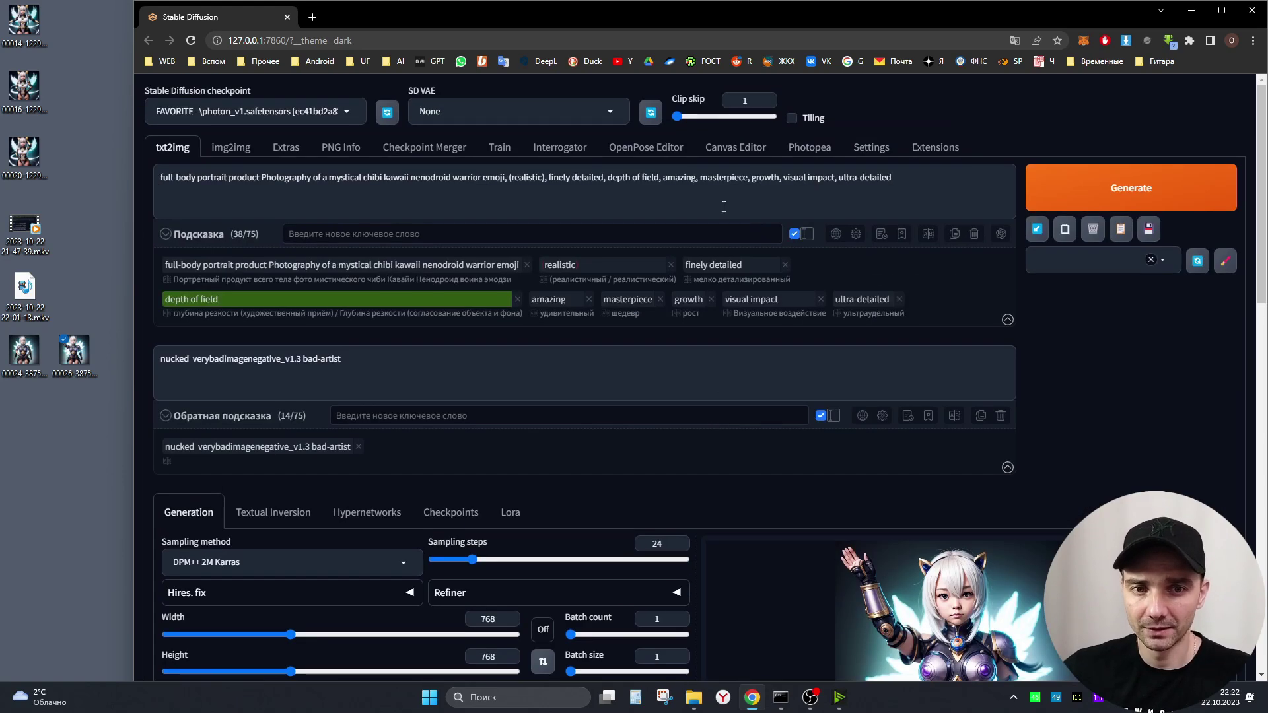
pyautogui.click(652, 152)
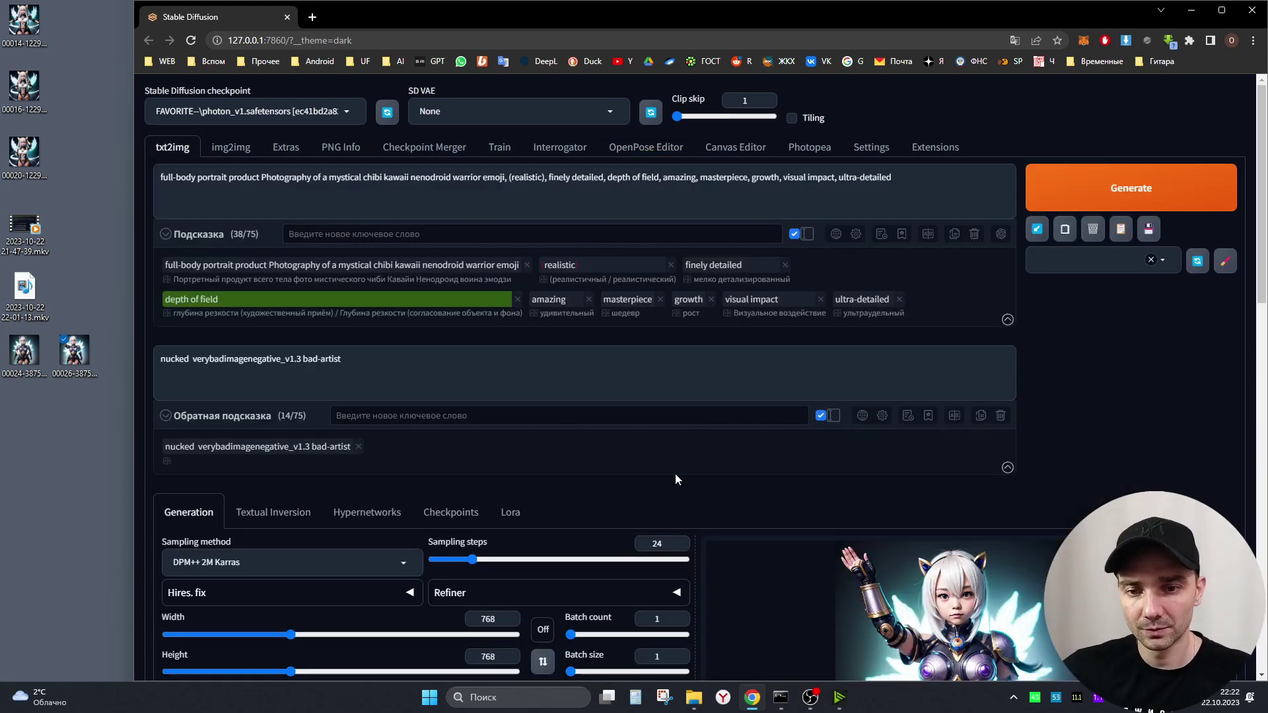
pyautogui.scroll(-4, 675, 483)
pyautogui.scroll(5, 710, 474)
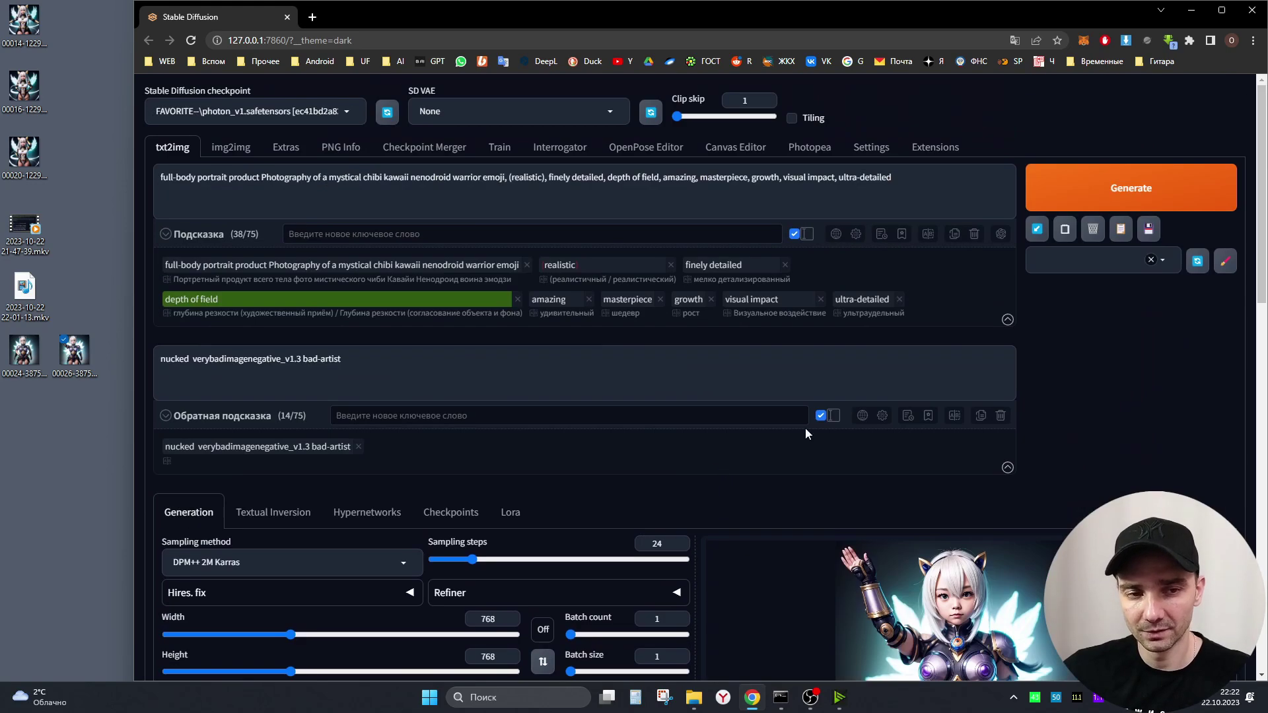
pyautogui.click(1133, 188)
pyautogui.scroll(-4, 1076, 343)
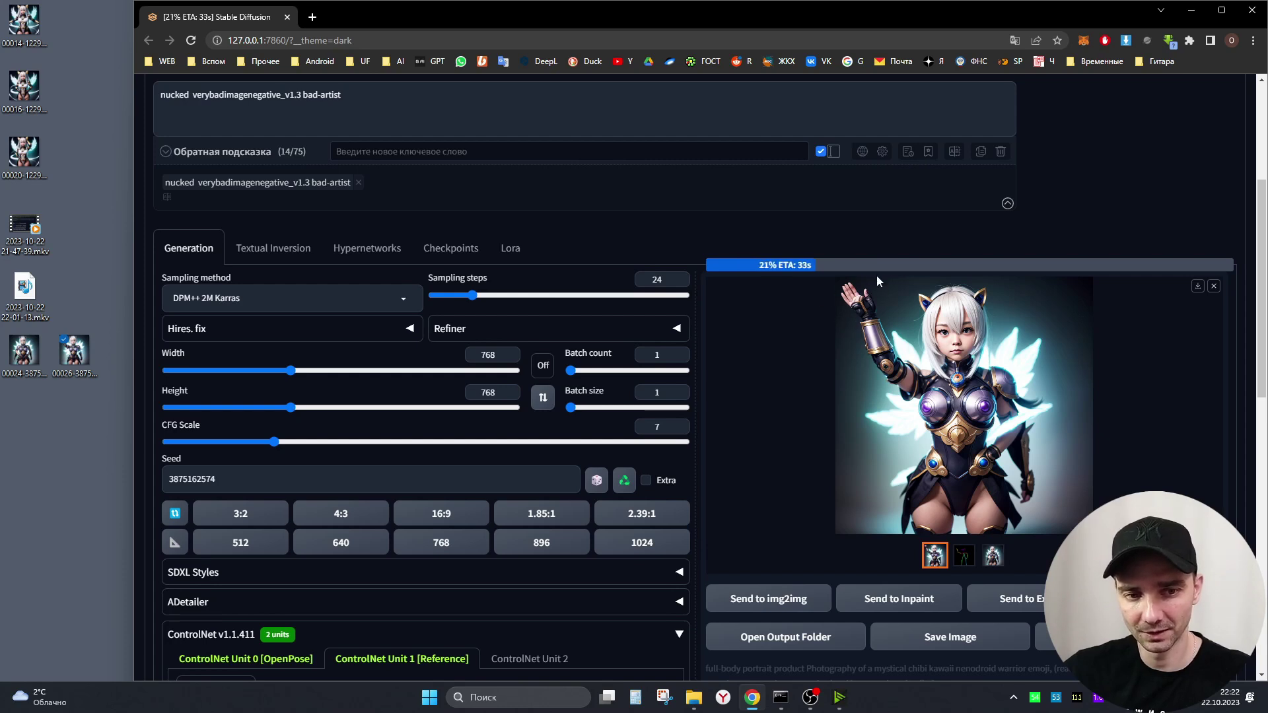
pyautogui.doubleClick(74, 352)
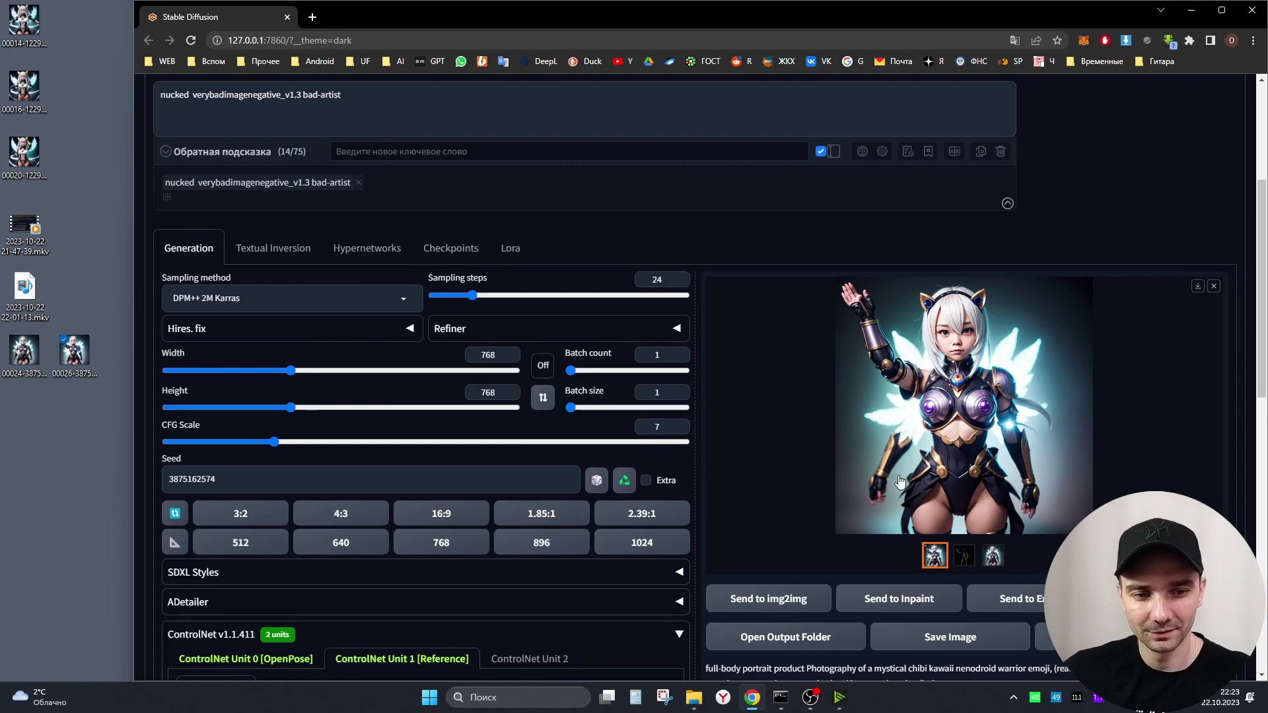
# - Run the txt2img generation once more with unchanged prompt, seed and ControlNet units
pyautogui.scroll(1, 1044, 487)
pyautogui.scroll(10, 1045, 487)
pyautogui.click(1183, 191)
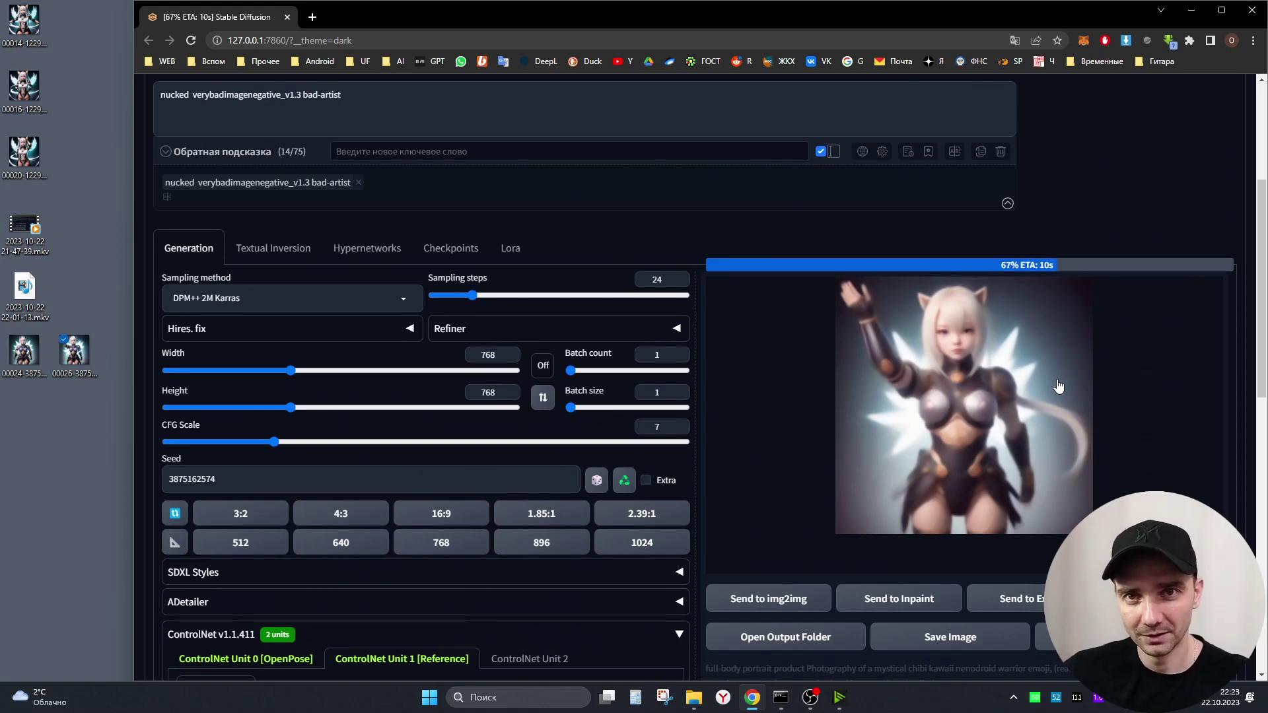
# - Review the pose image in ControlNet Unit 0 and the reference image in ControlNet Unit 1 during generation
pyautogui.scroll(4, 1092, 271)
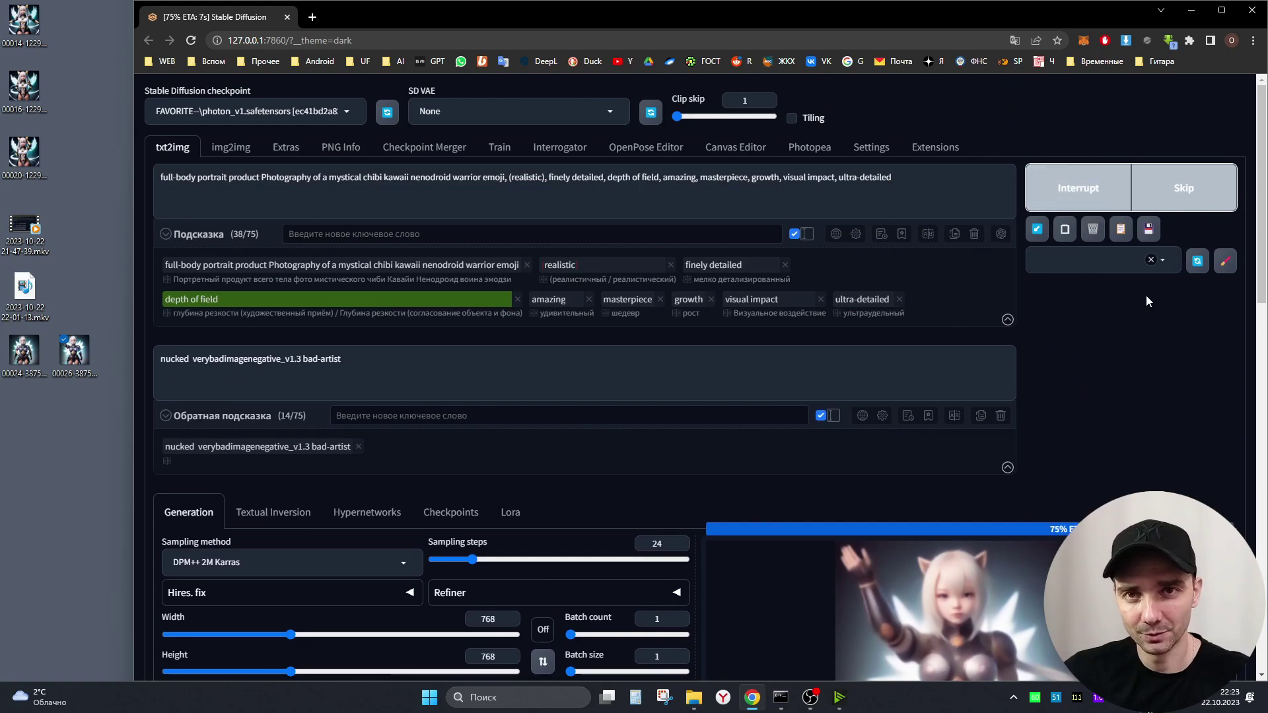
pyautogui.scroll(-6, 1073, 284)
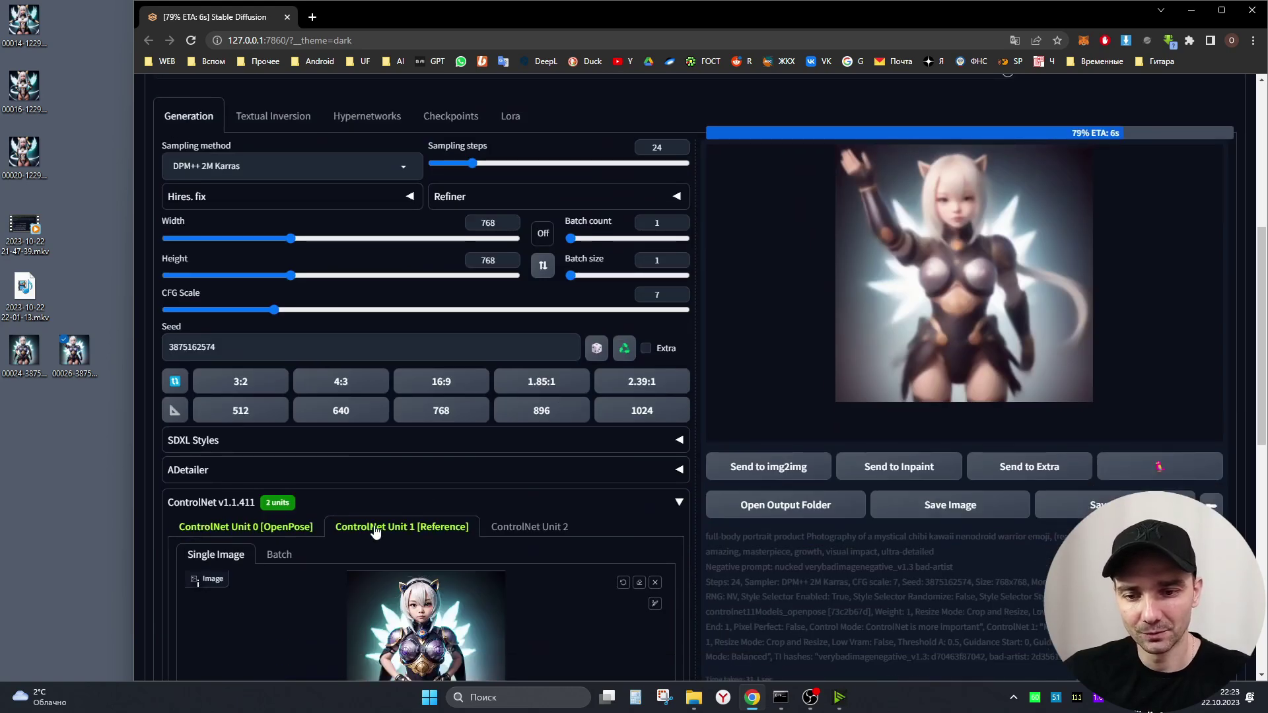
pyautogui.click(288, 531)
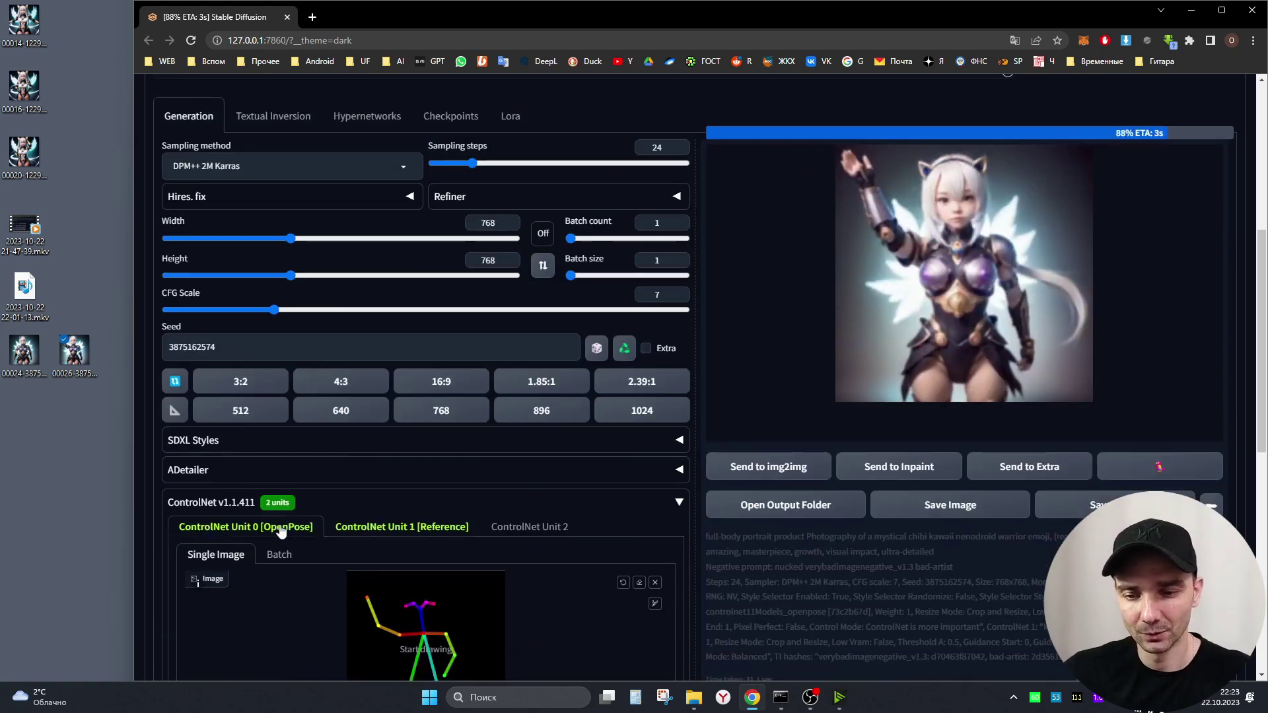
pyautogui.click(406, 529)
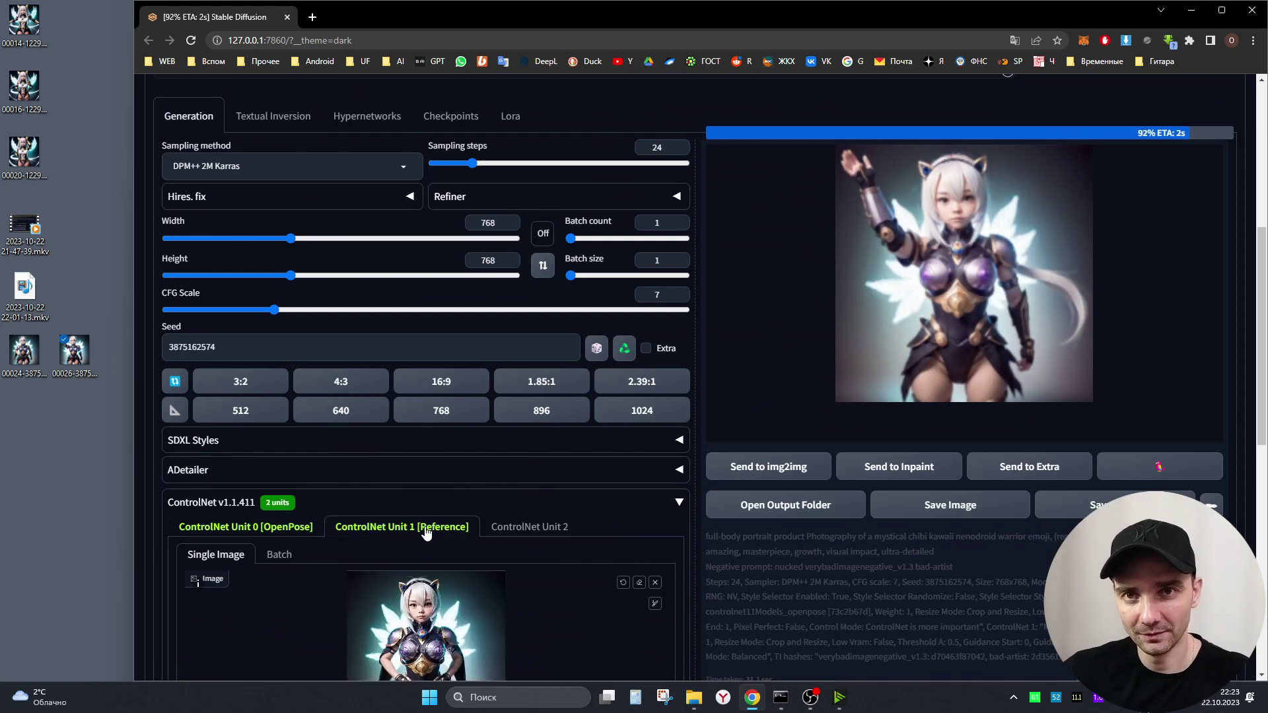